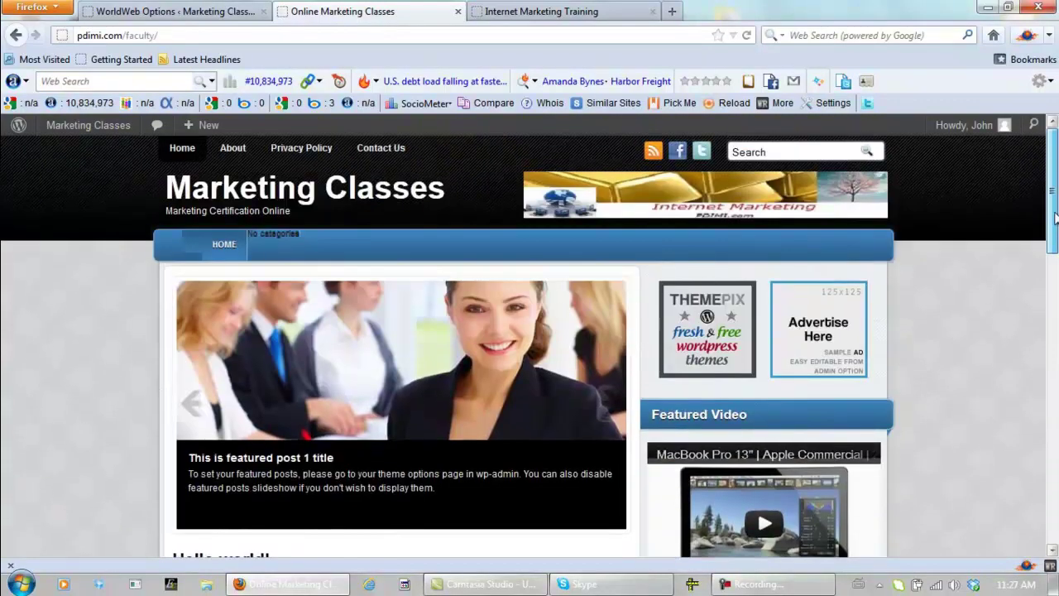
# Step: Clear the sample banner entries from the Sidebar 125x125 px Ads setting in the WorldWeb theme options
pyautogui.click(196, 17)
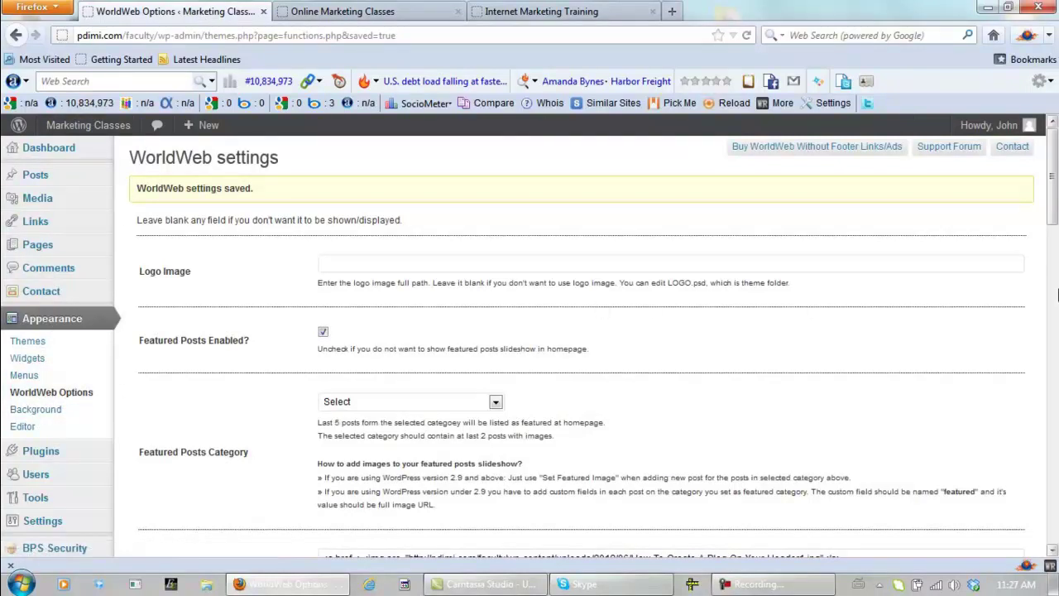
pyautogui.moveTo(1052, 196); pyautogui.dragTo(1052, 307)
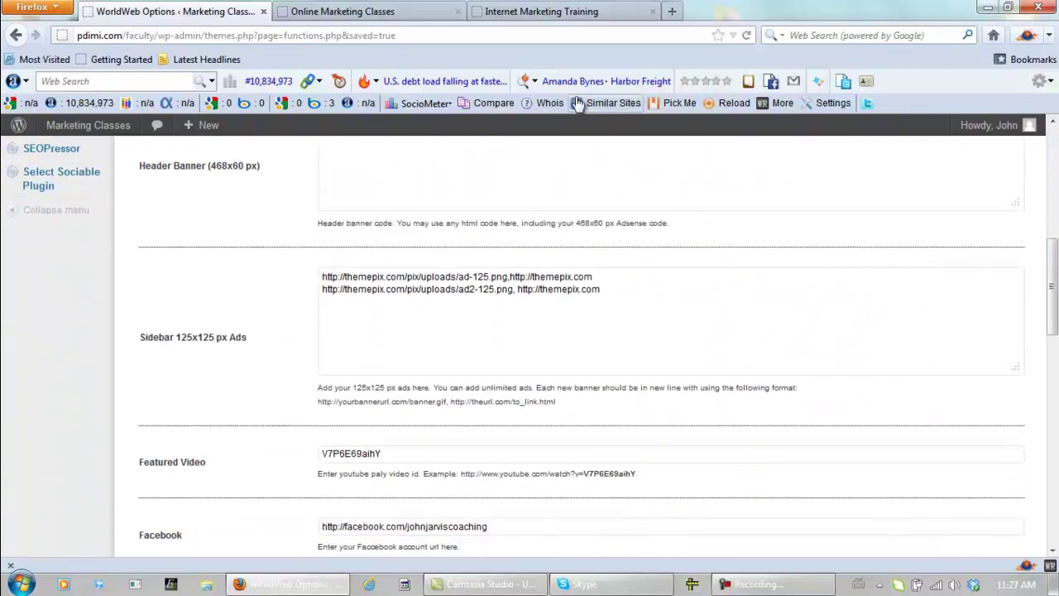
pyautogui.click(389, 11)
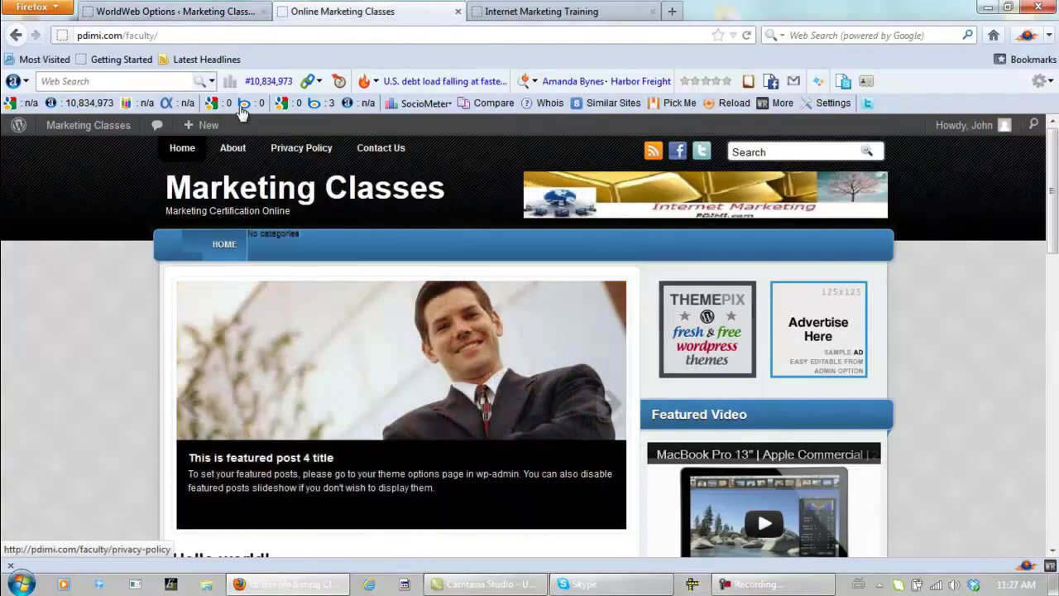
pyautogui.click(189, 15)
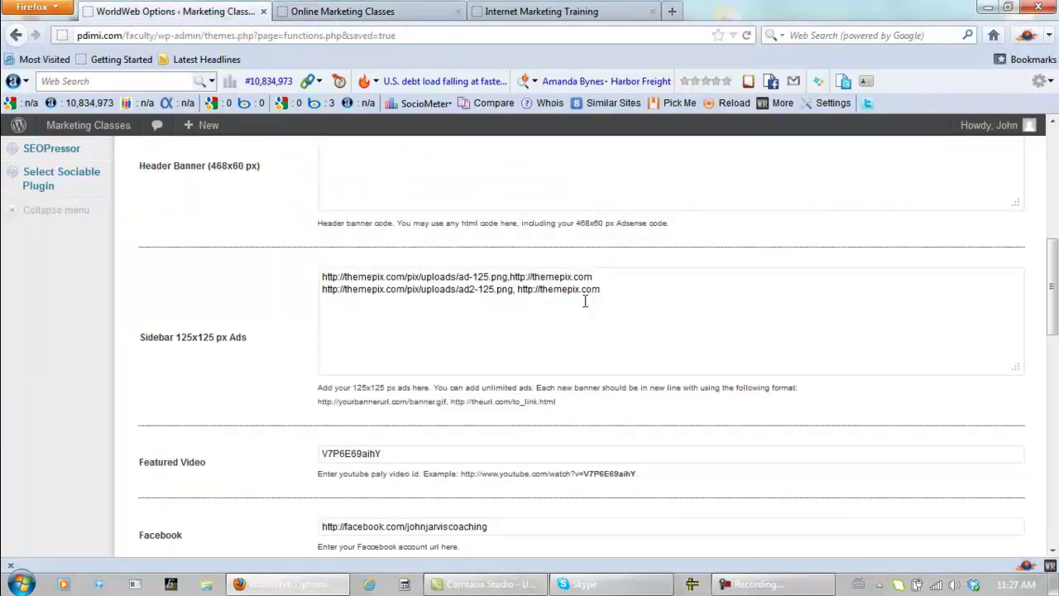
pyautogui.moveTo(610, 299); pyautogui.dragTo(281, 257)
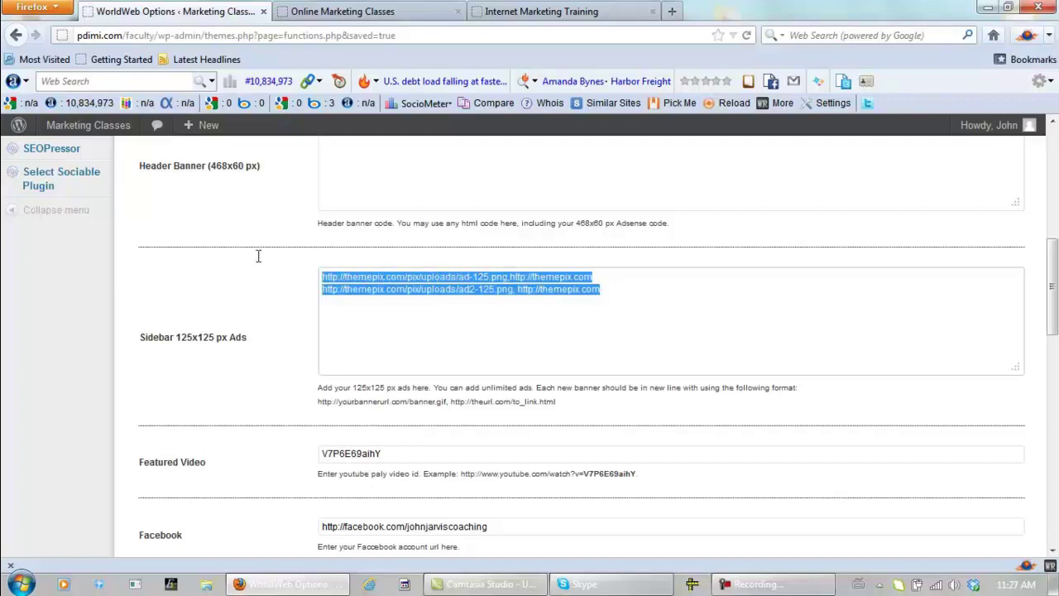
pyautogui.press('Delete')
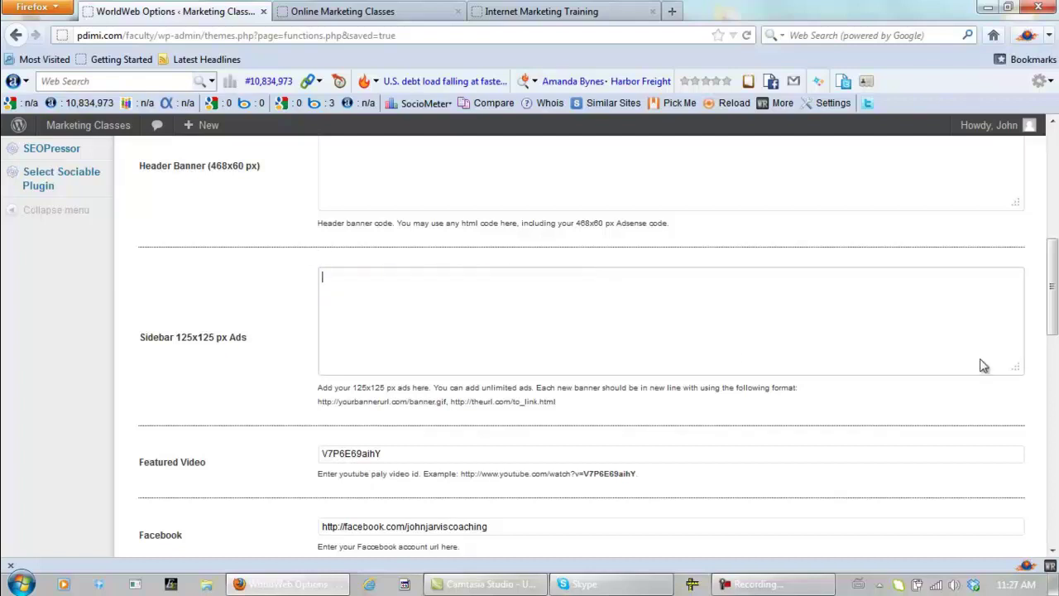
# Step: Save the WorldWeb settings and reload the site's homepage to check the sidebar and header
pyautogui.moveTo(1052, 299); pyautogui.dragTo(1053, 516)
pyautogui.click(189, 489)
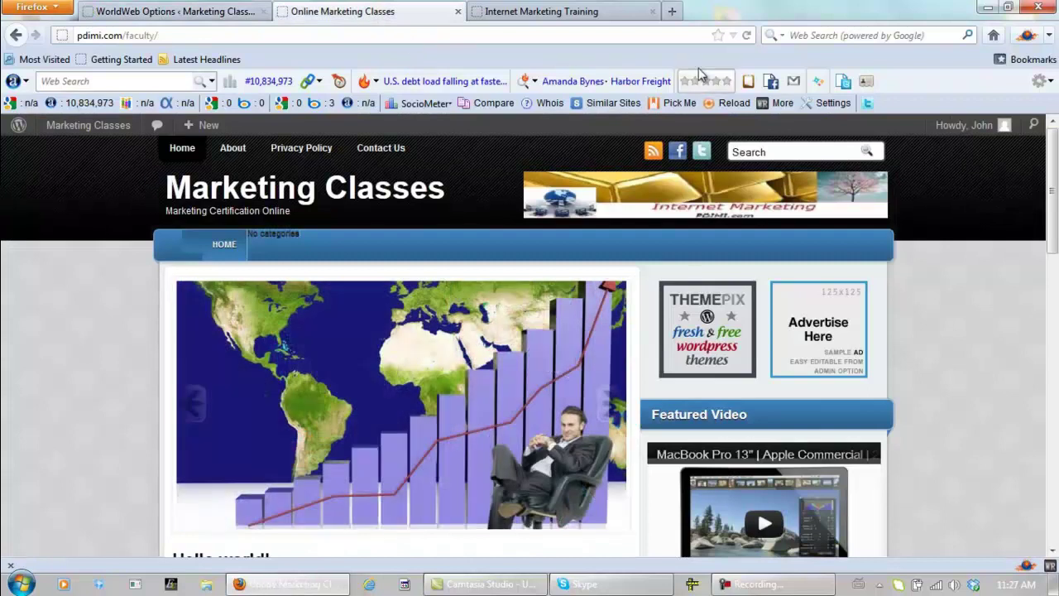
pyautogui.click(746, 37)
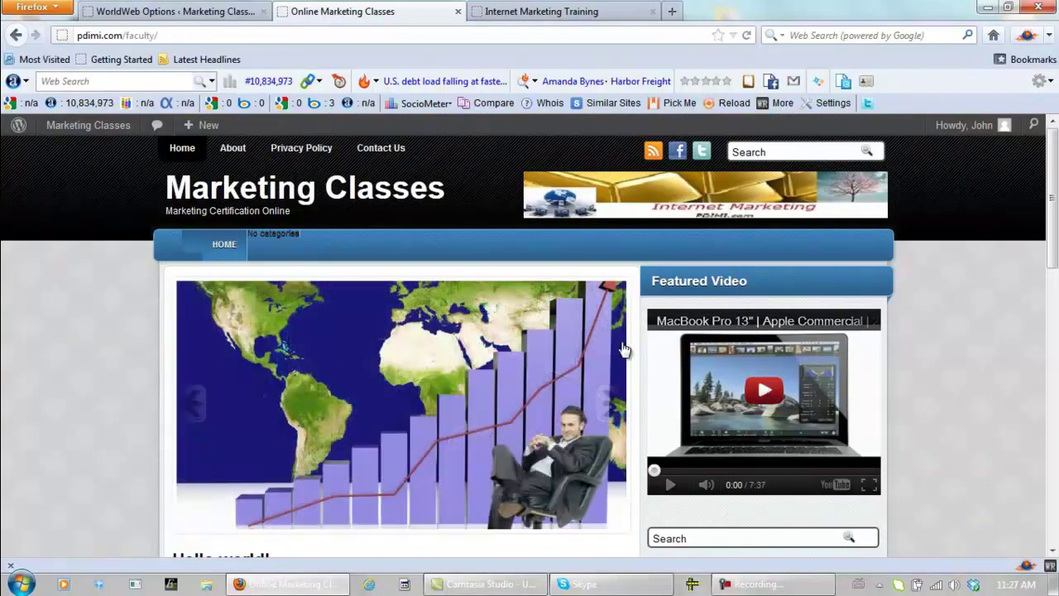
pyautogui.moveTo(448, 188); pyautogui.dragTo(175, 190)
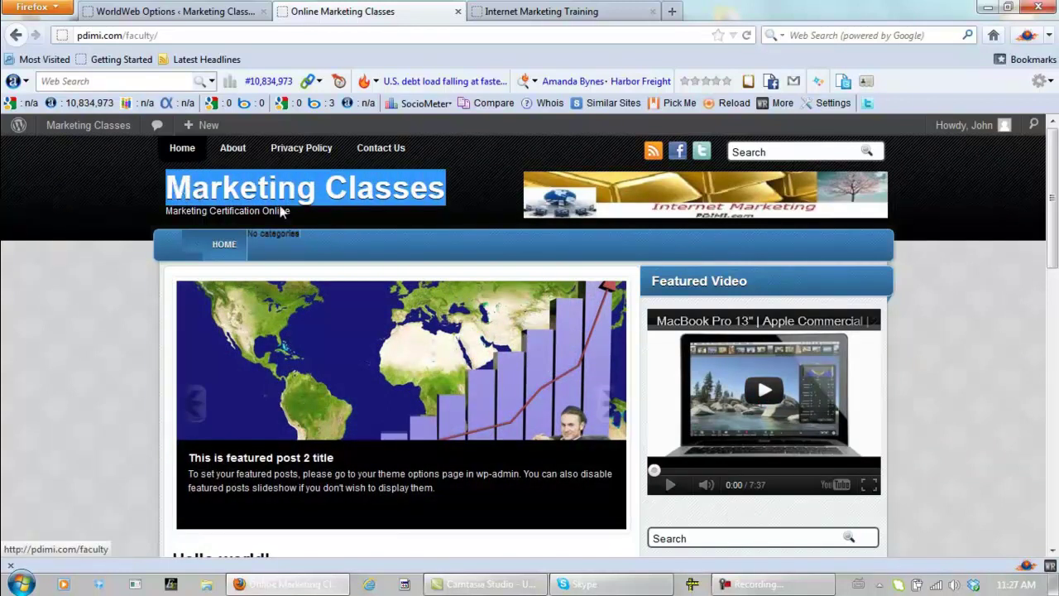
# Step: Return to the WorldWeb options and select the existing Featured Video ID for replacement
pyautogui.click(218, 13)
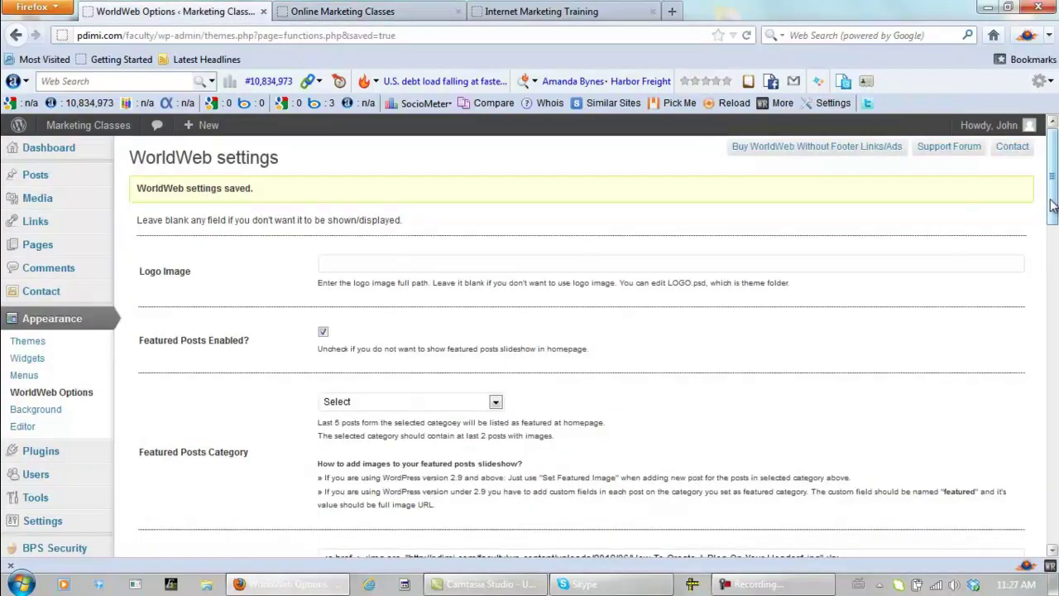
pyautogui.moveTo(1052, 207); pyautogui.dragTo(1054, 338)
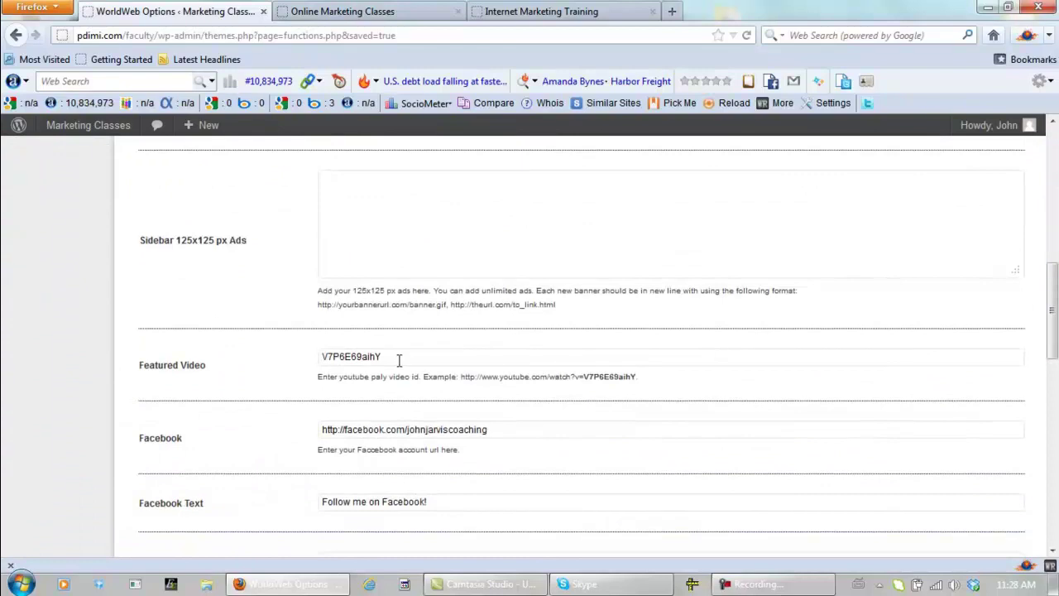
pyautogui.moveTo(398, 360); pyautogui.dragTo(328, 360)
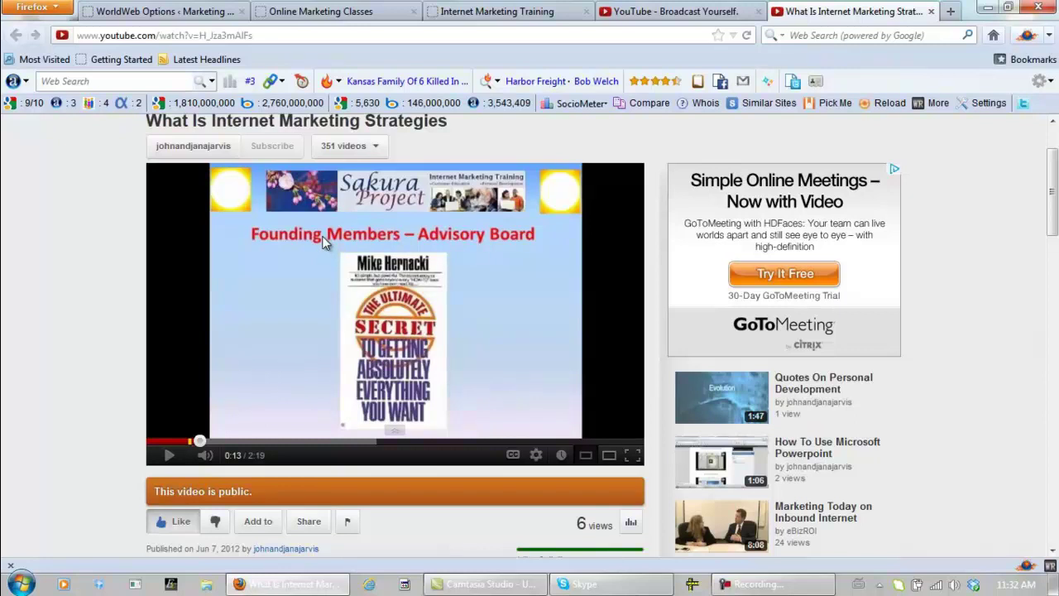
# Step: Copy the video ID from the URL of the YouTube video "What Is Internet Marketing Strategies"
pyautogui.click(201, 35)
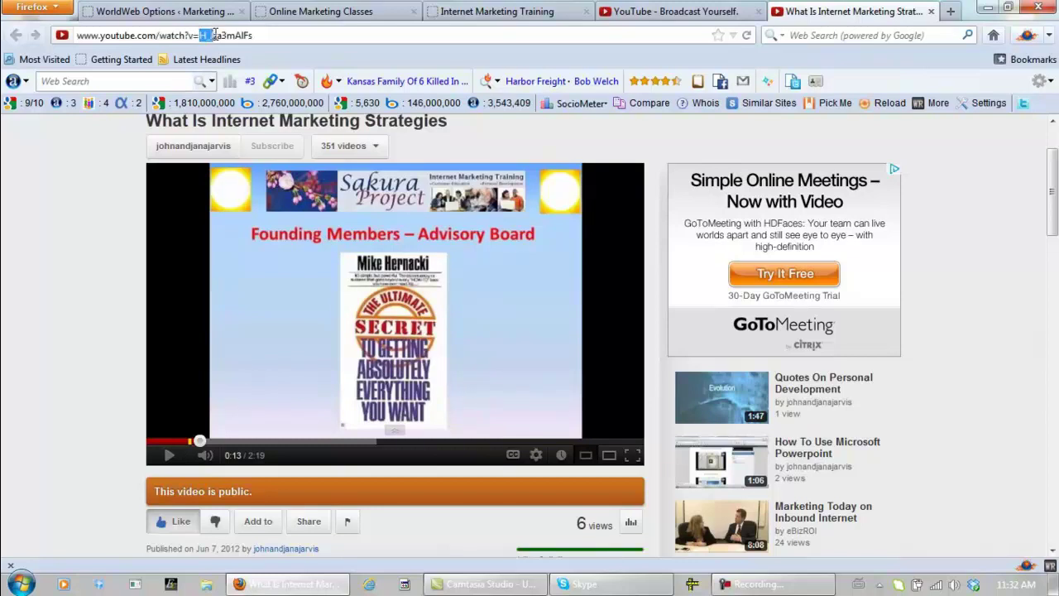
pyautogui.moveTo(221, 33); pyautogui.dragTo(243, 35)
pyautogui.rightClick(247, 34)
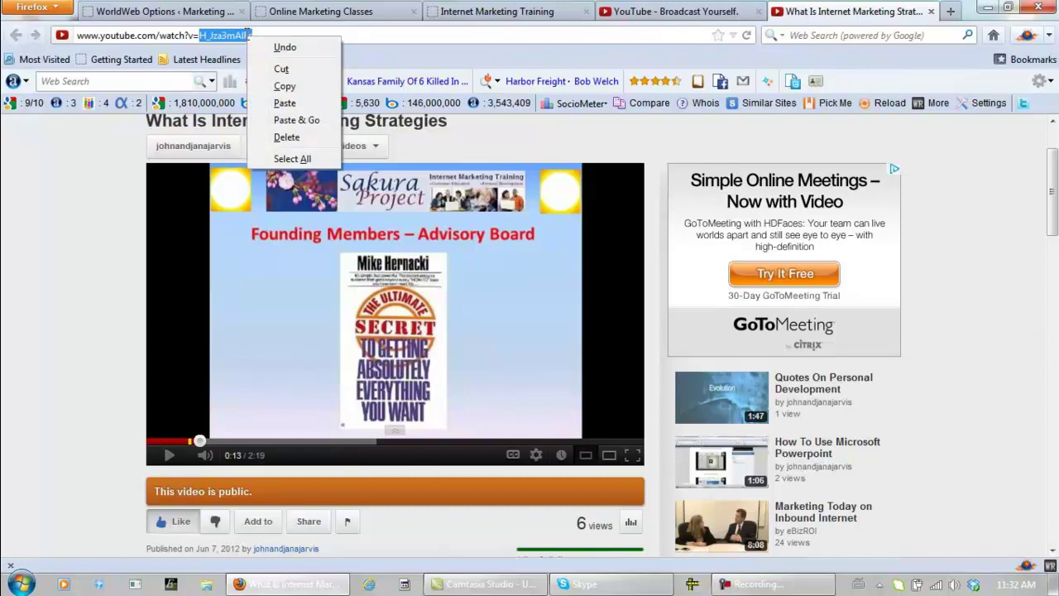
pyautogui.click(284, 86)
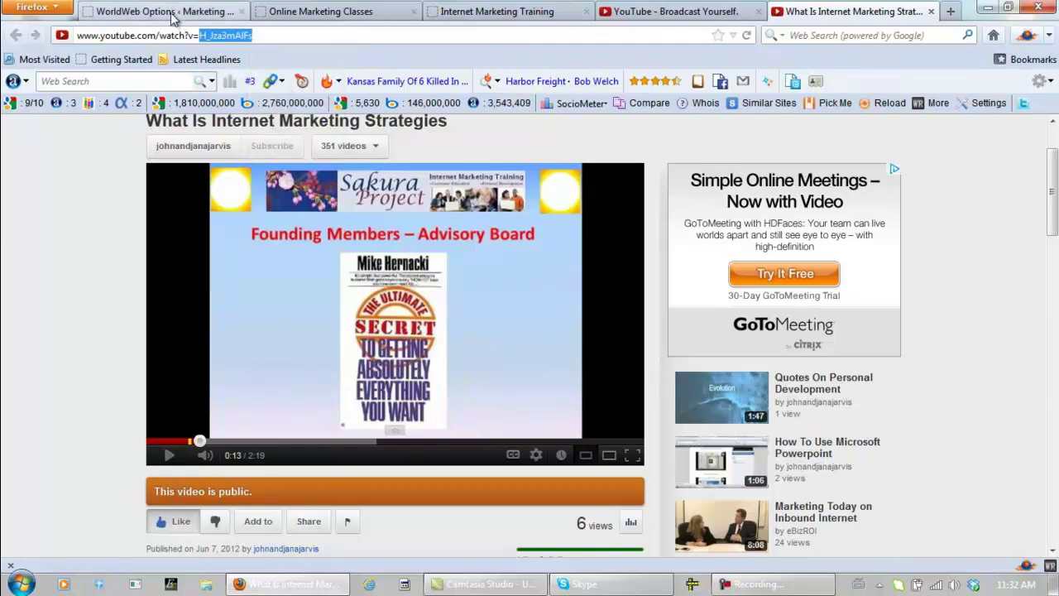
# Step: Replace the Featured Video ID in the WorldWeb options with the copied YouTube ID and save the changes
pyautogui.click(171, 14)
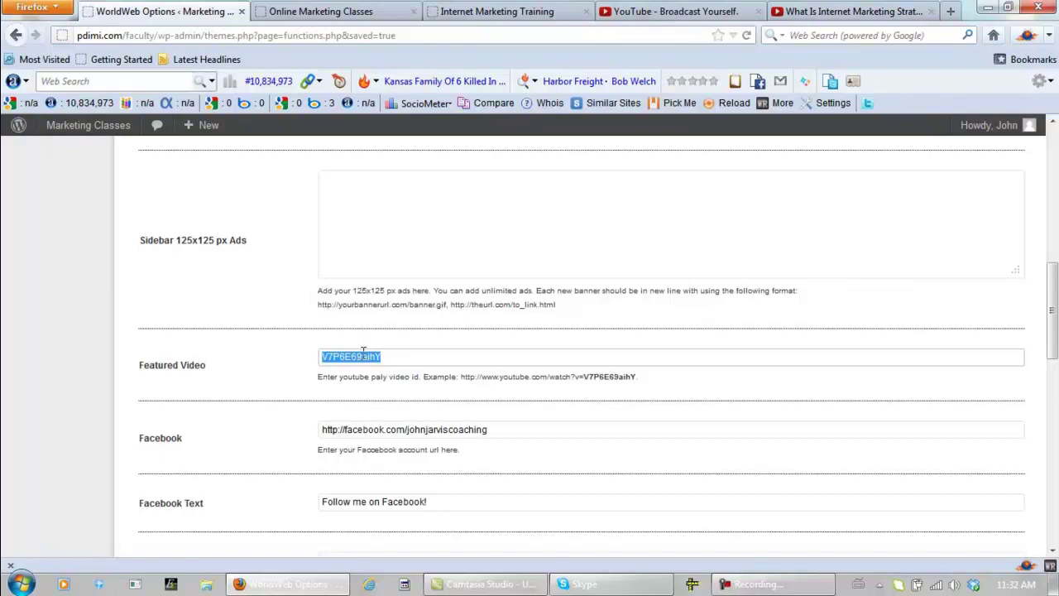
pyautogui.rightClick(362, 350)
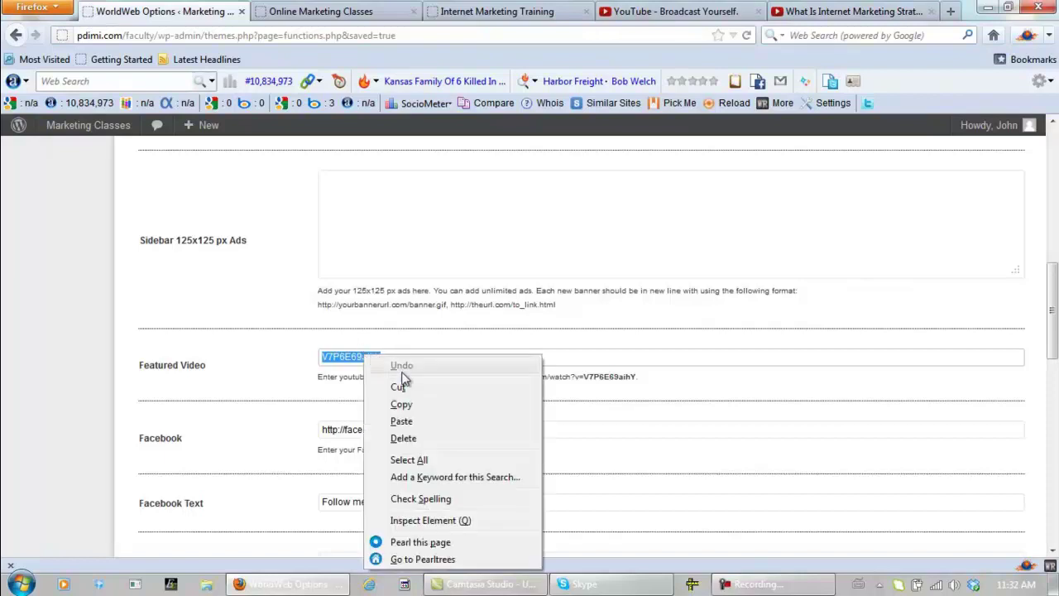
pyautogui.click(412, 419)
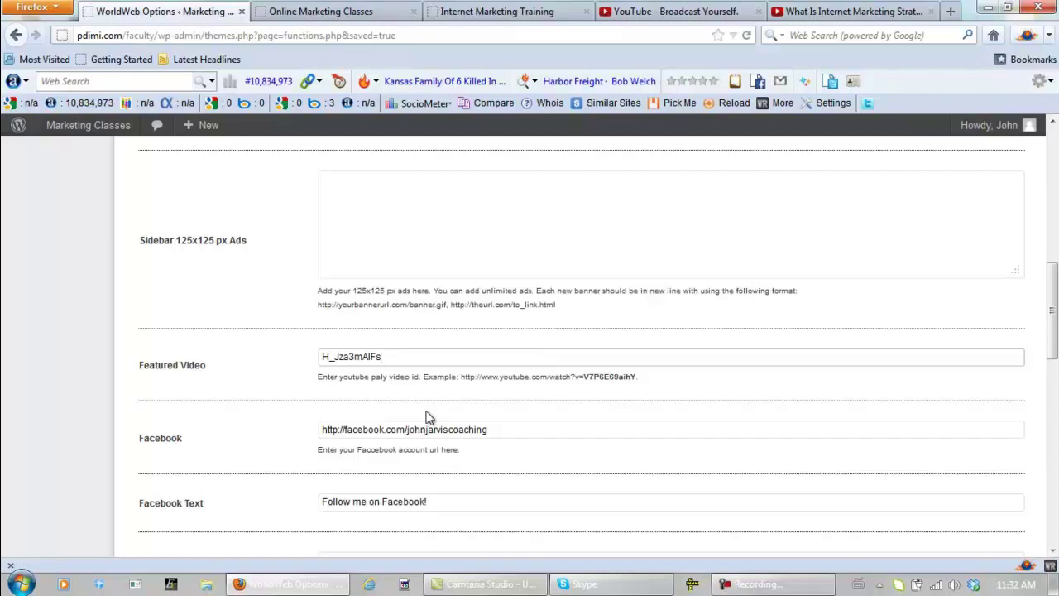
pyautogui.moveTo(1052, 308); pyautogui.dragTo(1051, 504)
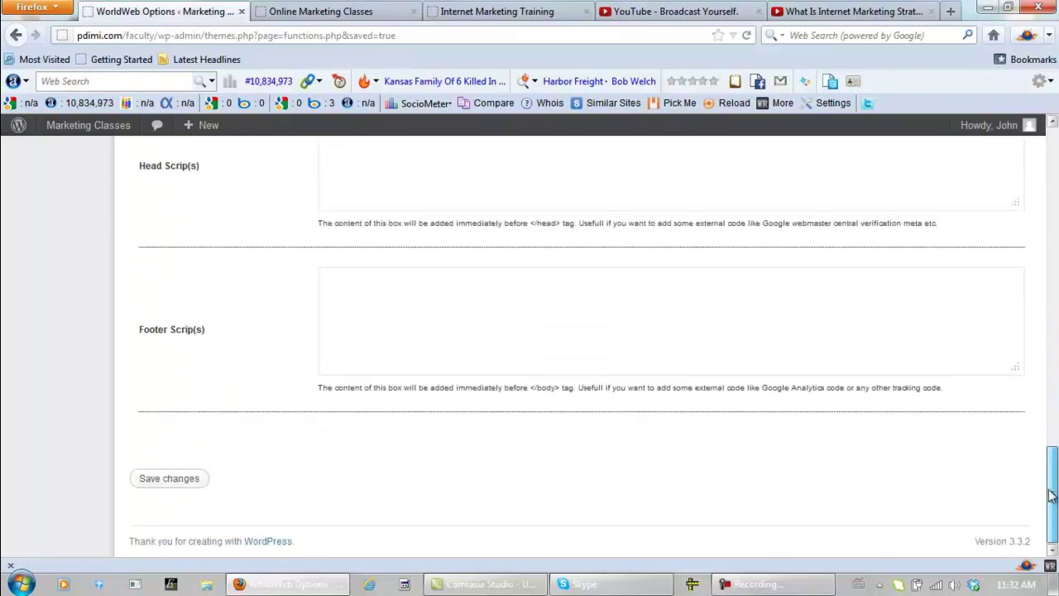
pyautogui.click(166, 479)
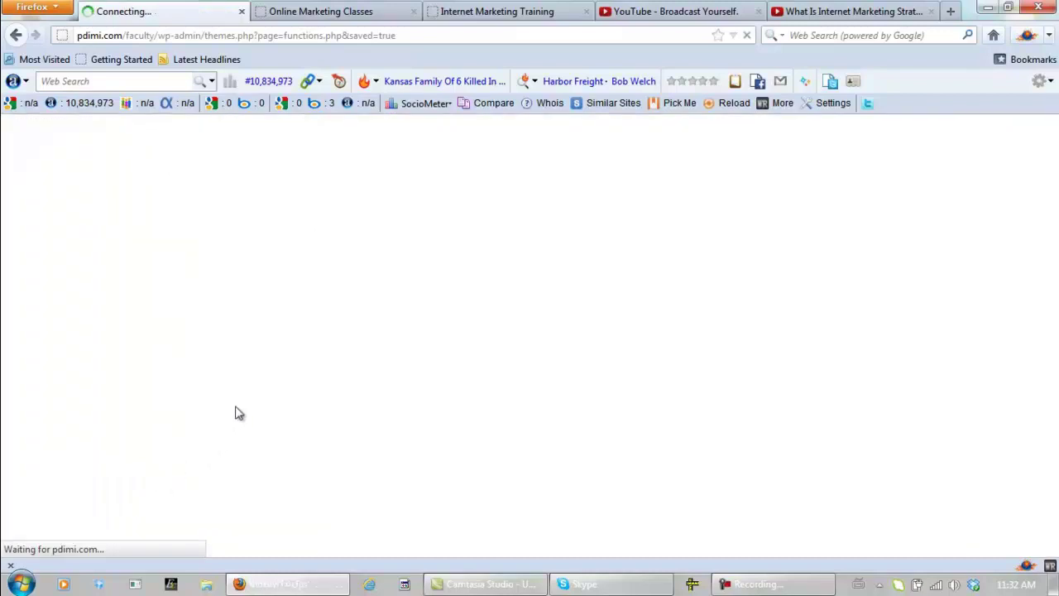
# Step: Reload the site's homepage and review the featured video and the sidebar sections down to the footer
pyautogui.click(356, 12)
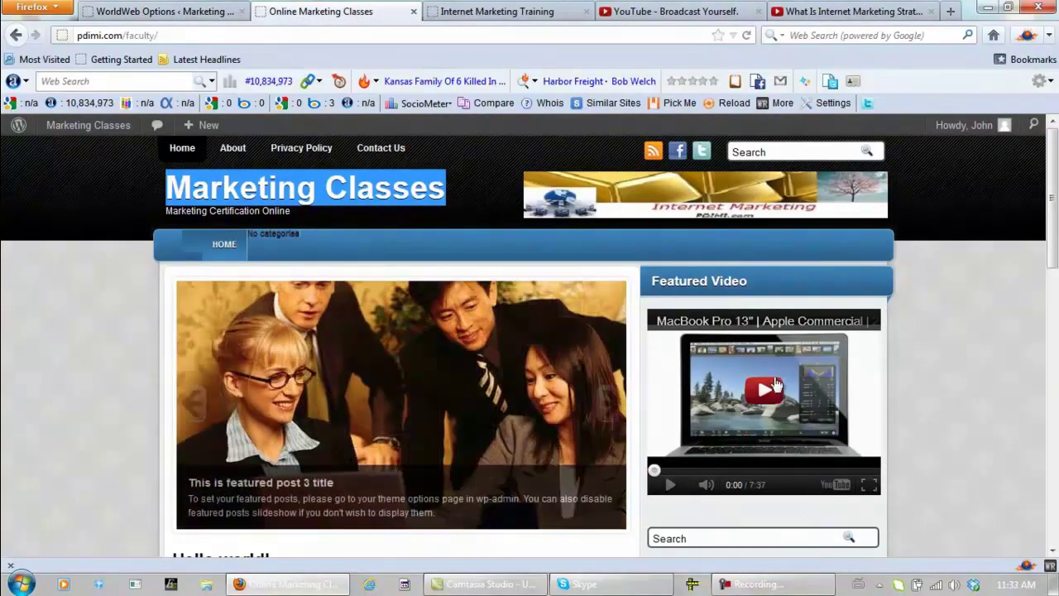
pyautogui.click(746, 36)
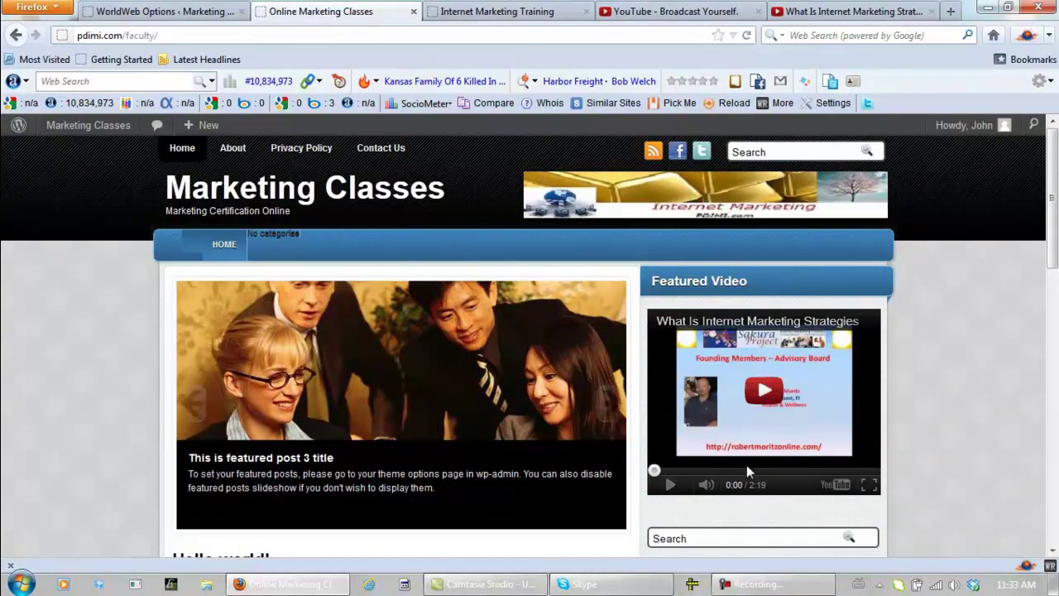
pyautogui.click(761, 580)
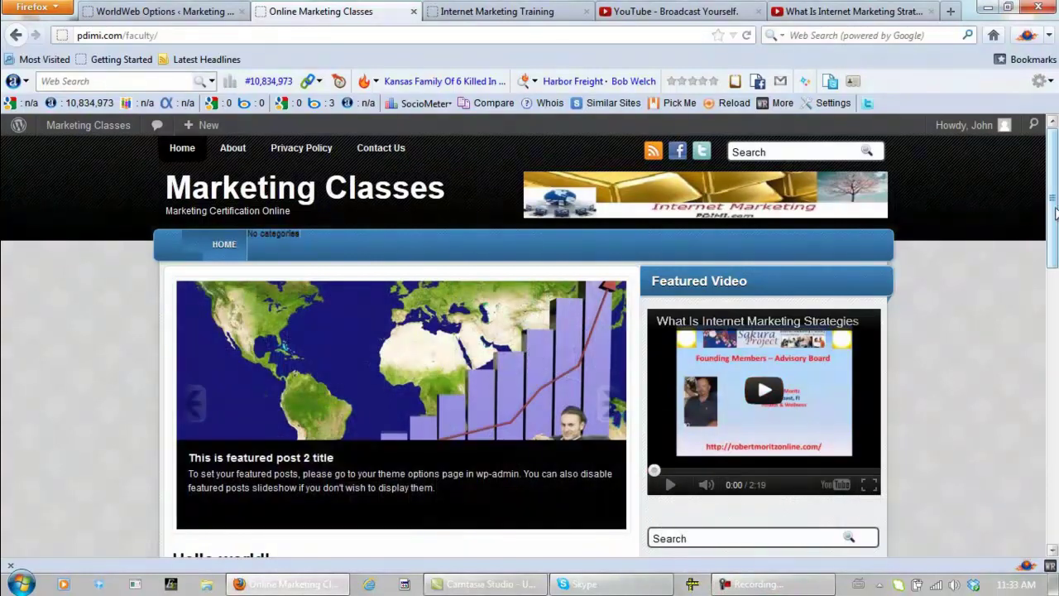
pyautogui.moveTo(1053, 203); pyautogui.dragTo(1053, 473)
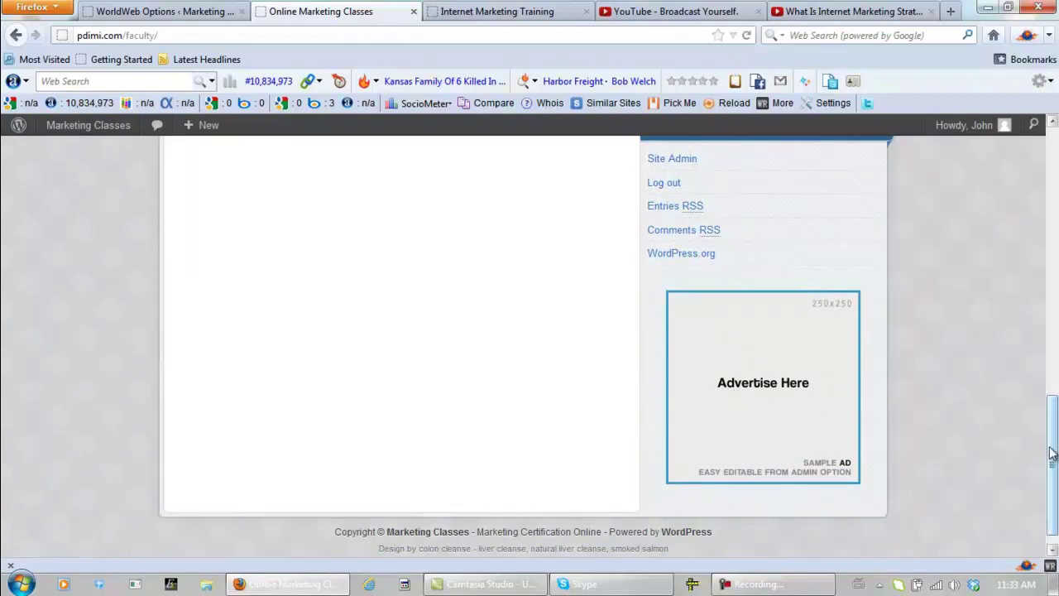
pyautogui.moveTo(1047, 463); pyautogui.dragTo(1053, 186)
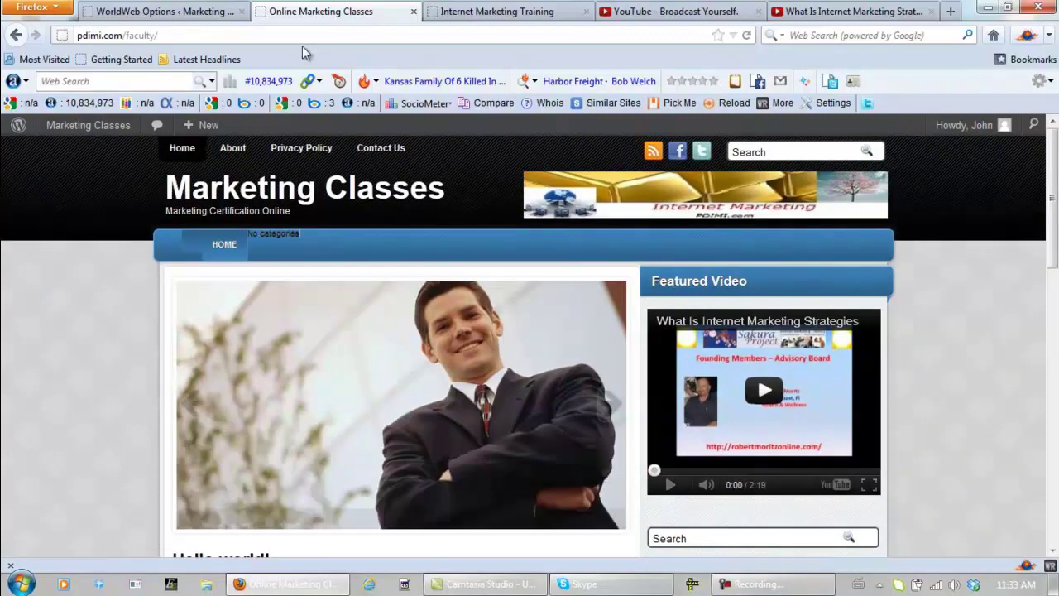
pyautogui.scroll(-5, 1028, 182)
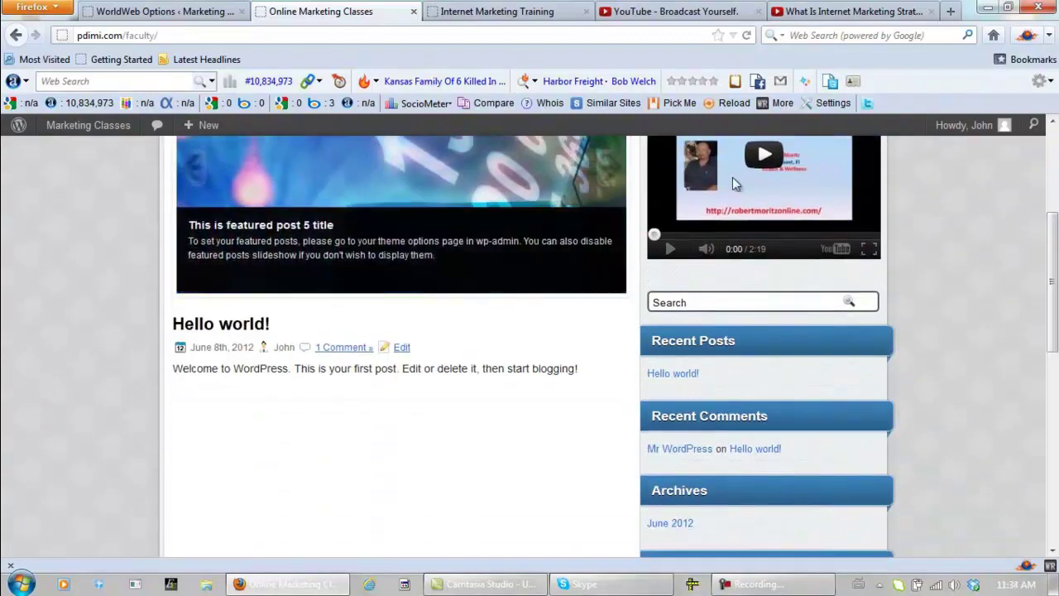
# Step: Open the site's widget settings and remove all widgets from Sidebar 1, starting with Search and Recent Posts
pyautogui.click(164, 11)
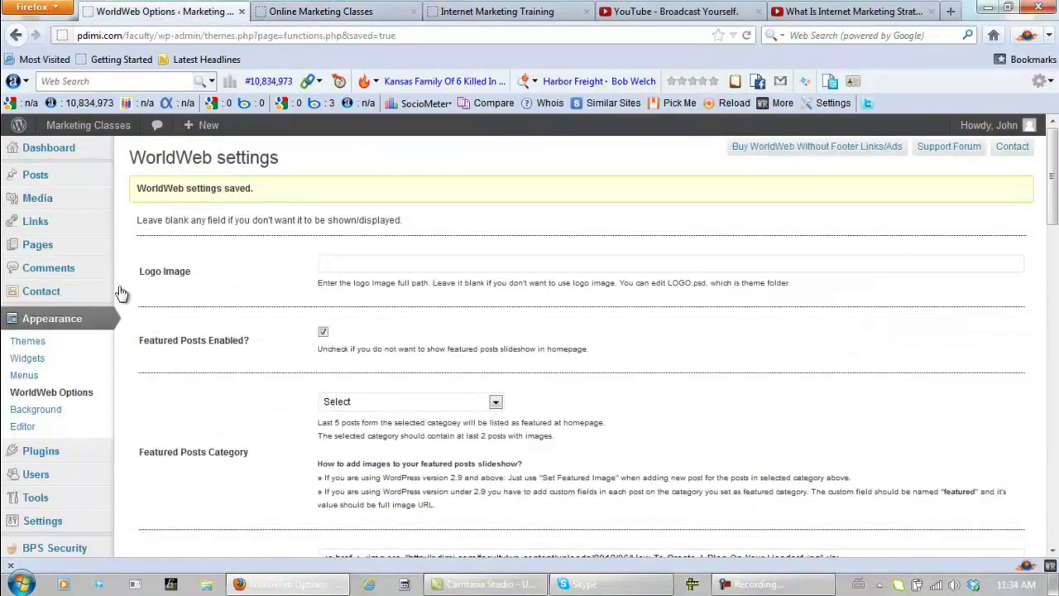
pyautogui.click(28, 358)
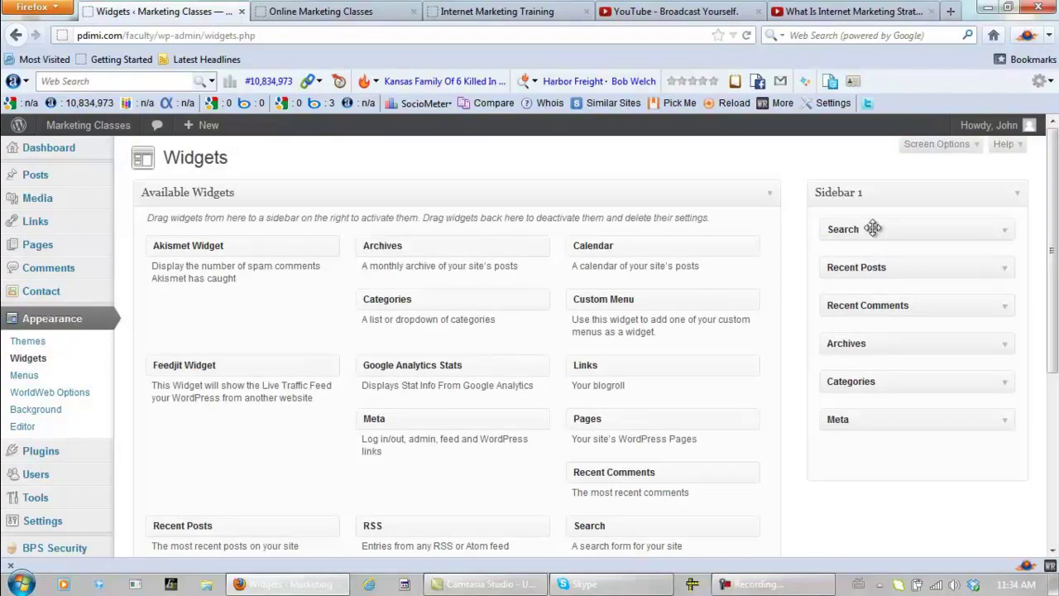
pyautogui.moveTo(873, 228); pyautogui.dragTo(207, 312)
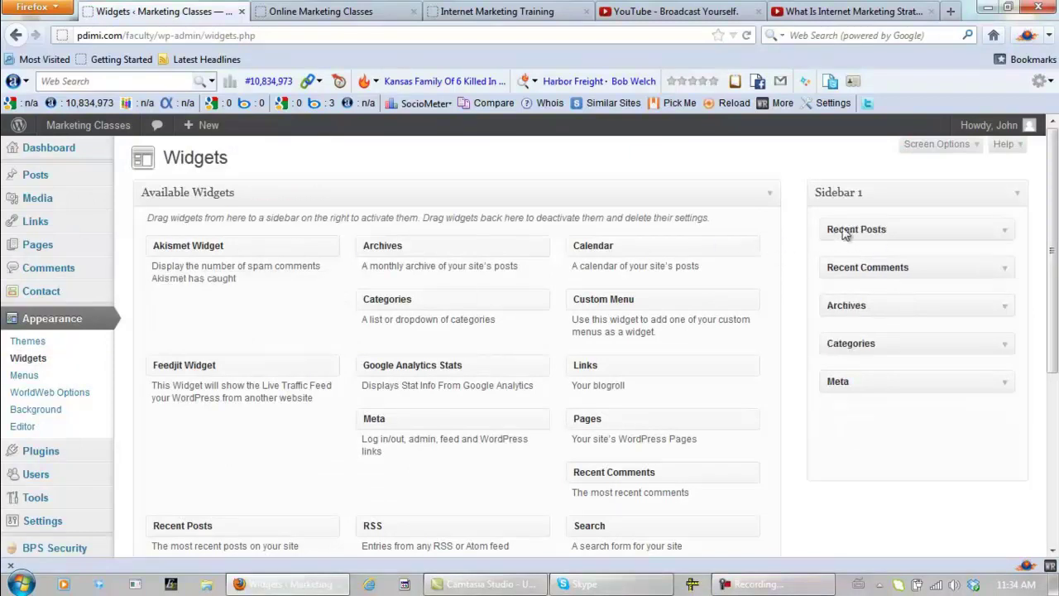
pyautogui.moveTo(848, 223); pyautogui.dragTo(284, 354)
pyautogui.moveTo(819, 240); pyautogui.dragTo(287, 307)
pyautogui.moveTo(853, 230); pyautogui.dragTo(291, 314)
pyautogui.moveTo(844, 236); pyautogui.dragTo(283, 328)
# Step: Reload the site's homepage and examine which sections the sidebar shows below the featured video
pyautogui.click(335, 12)
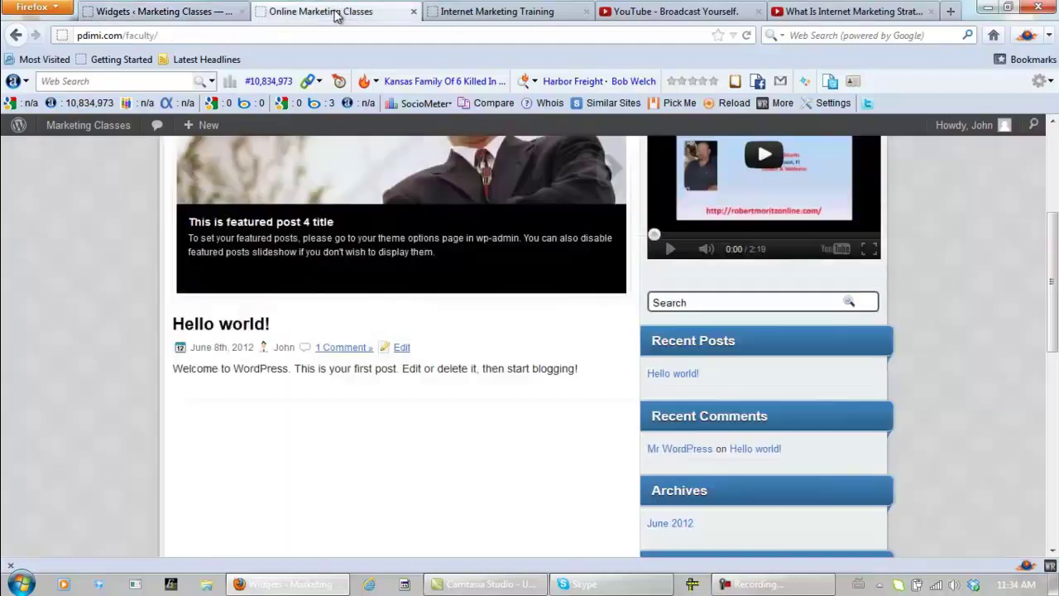
pyautogui.click(747, 35)
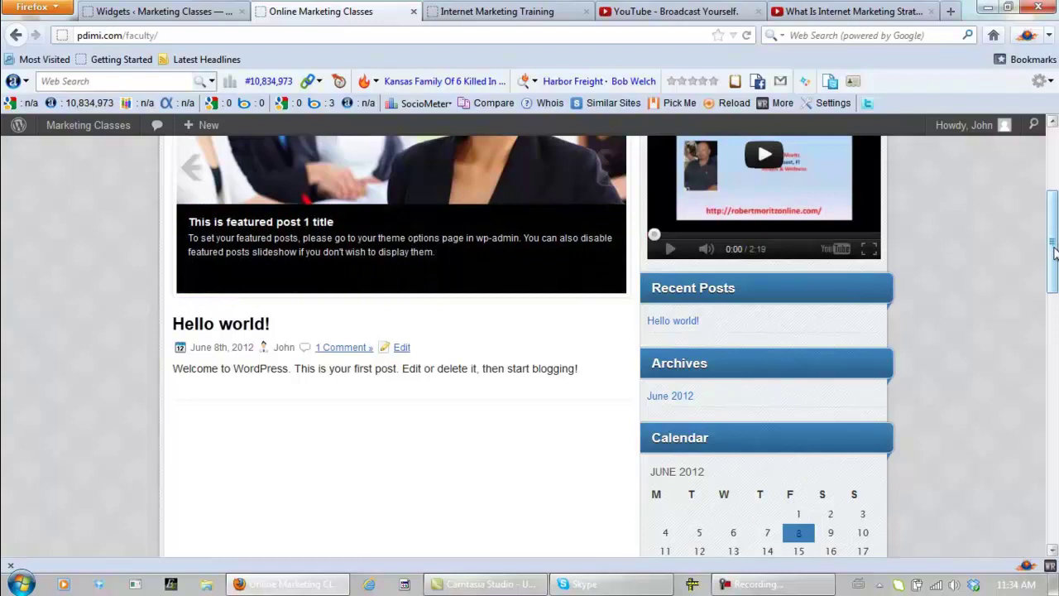
pyautogui.moveTo(1054, 244); pyautogui.dragTo(1051, 279)
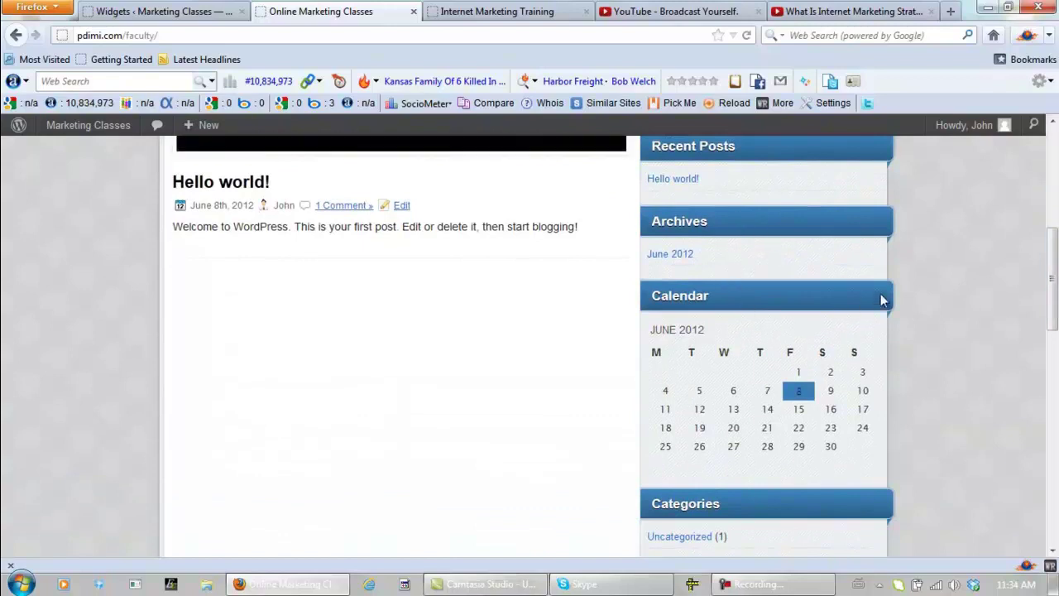
# Step: Return to the widget settings and add a Text widget to Sidebar 1
pyautogui.click(197, 15)
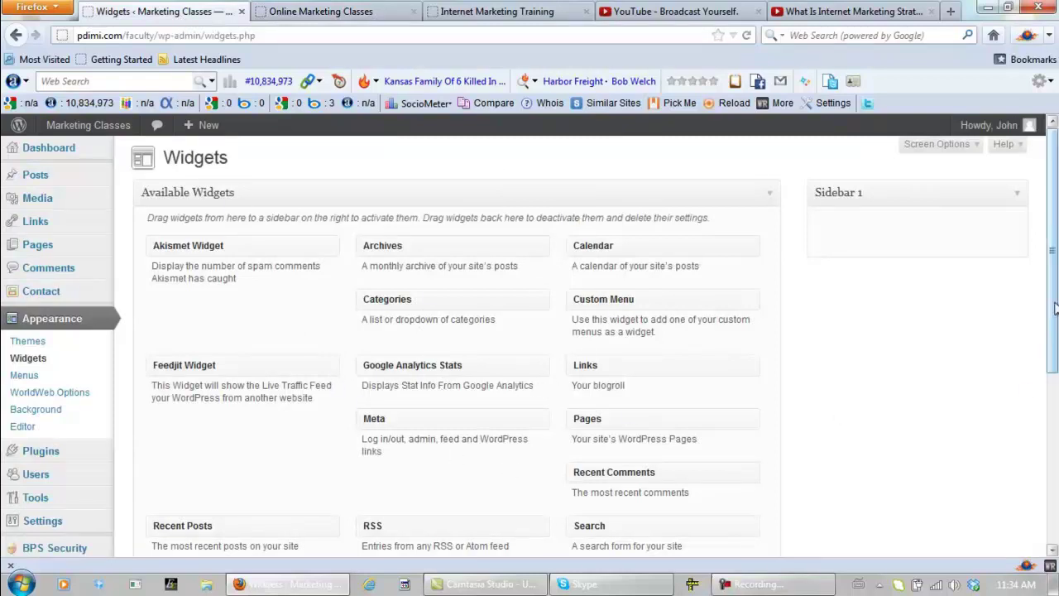
pyautogui.moveTo(1052, 302); pyautogui.dragTo(1050, 346)
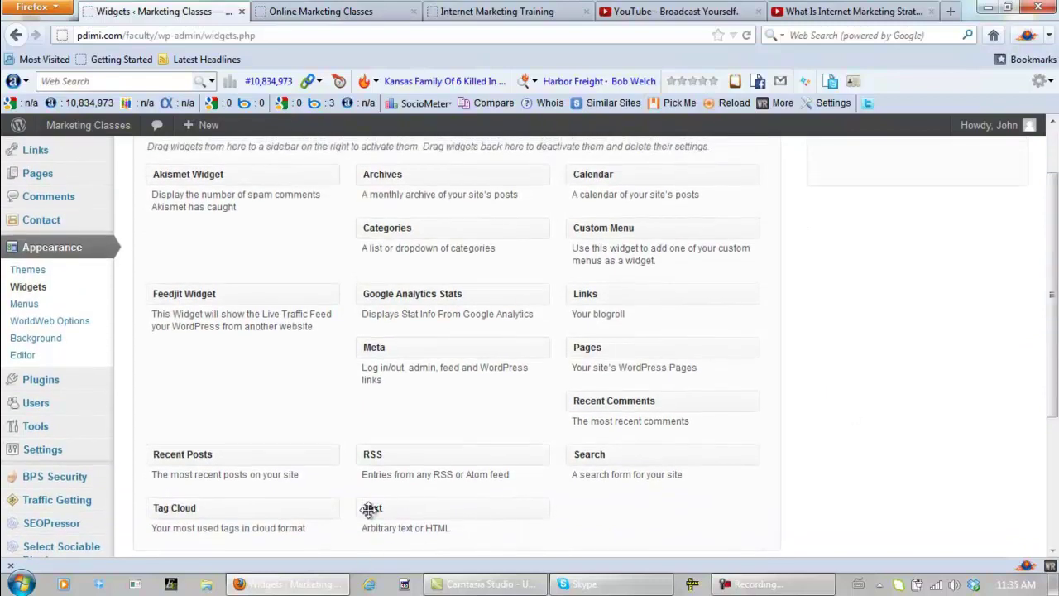
pyautogui.moveTo(370, 508); pyautogui.dragTo(837, 155)
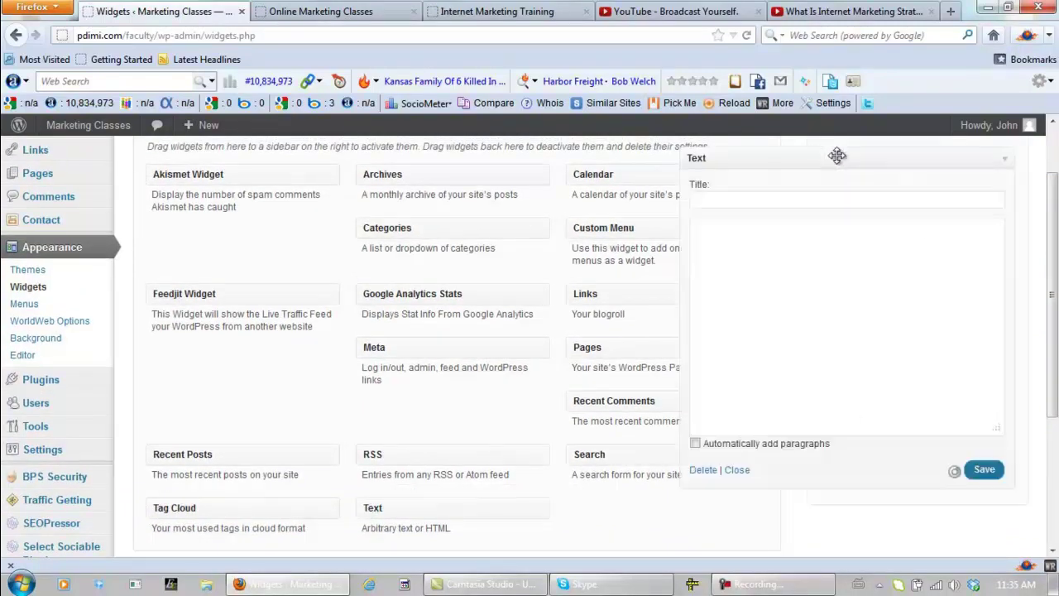
# Step: Title the new Text widget "OUR FREE NEWSLETTER", save it, and check the sidebar on the reloaded homepage
pyautogui.click(796, 200)
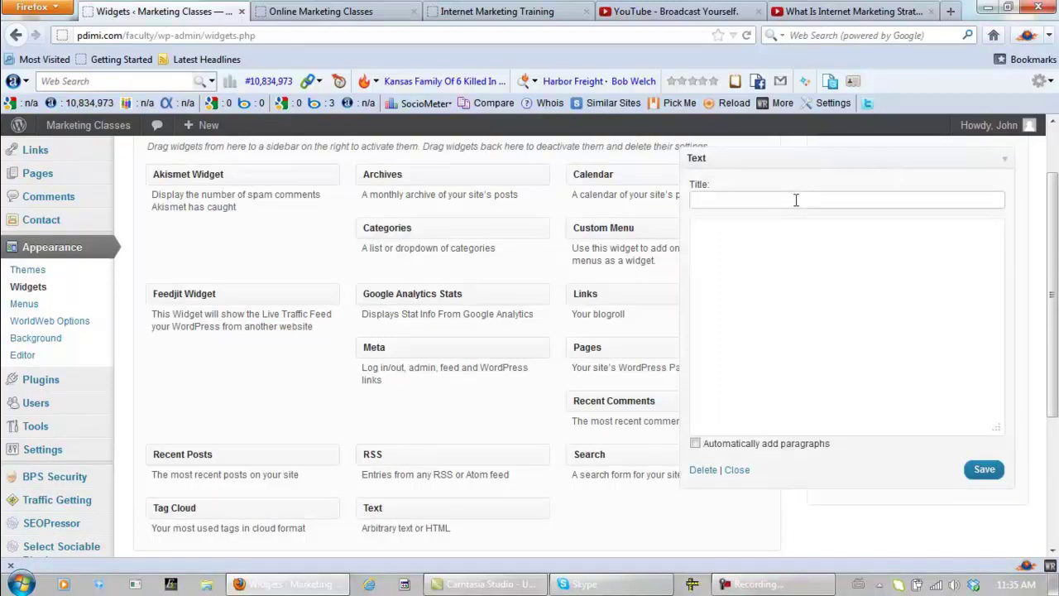
pyautogui.write('OU')
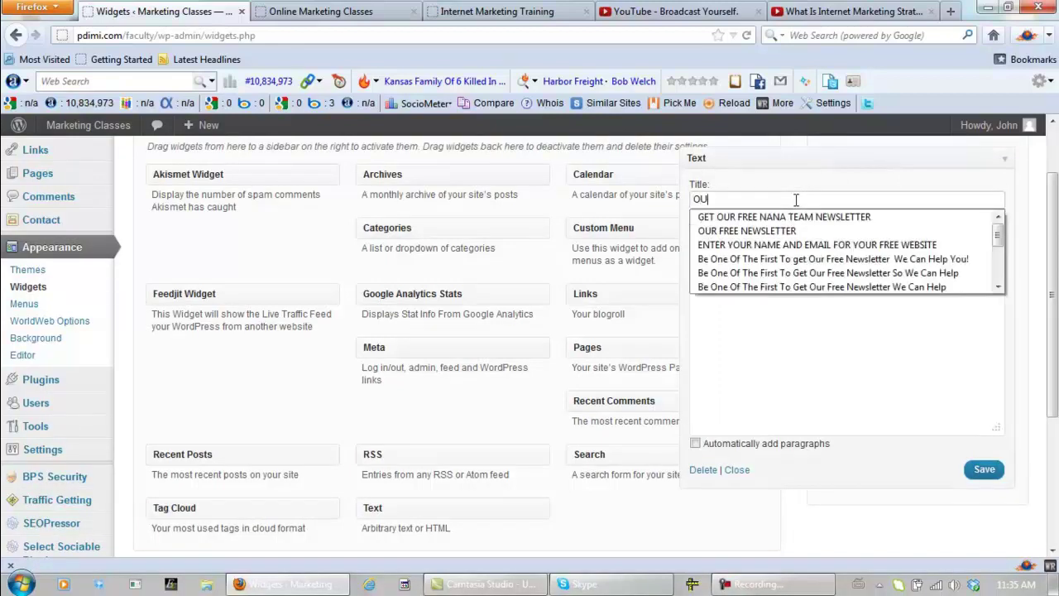
pyautogui.write('R FRE')
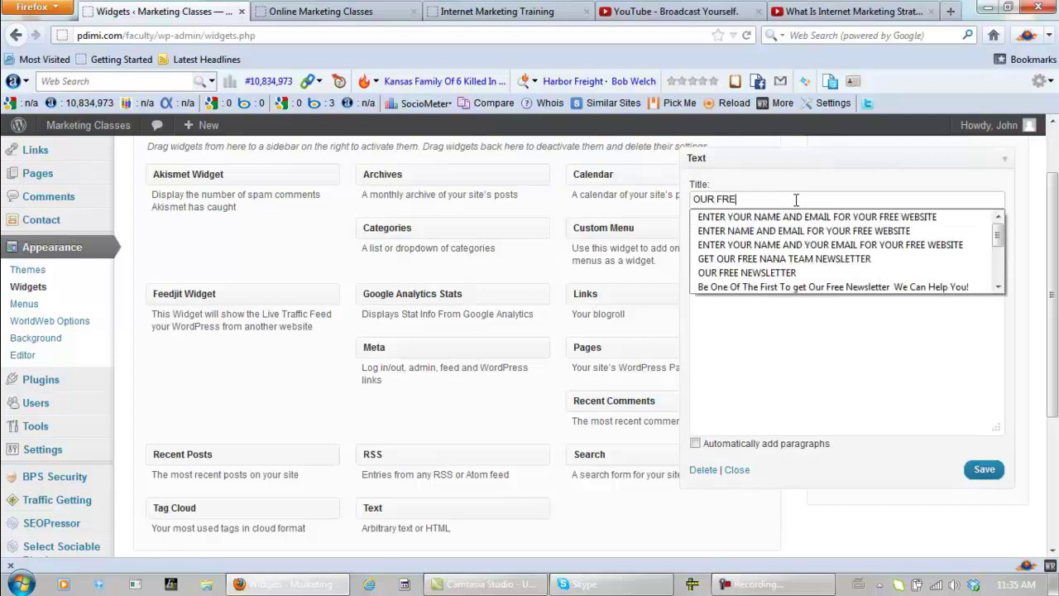
pyautogui.write('E NEWSLETTER')
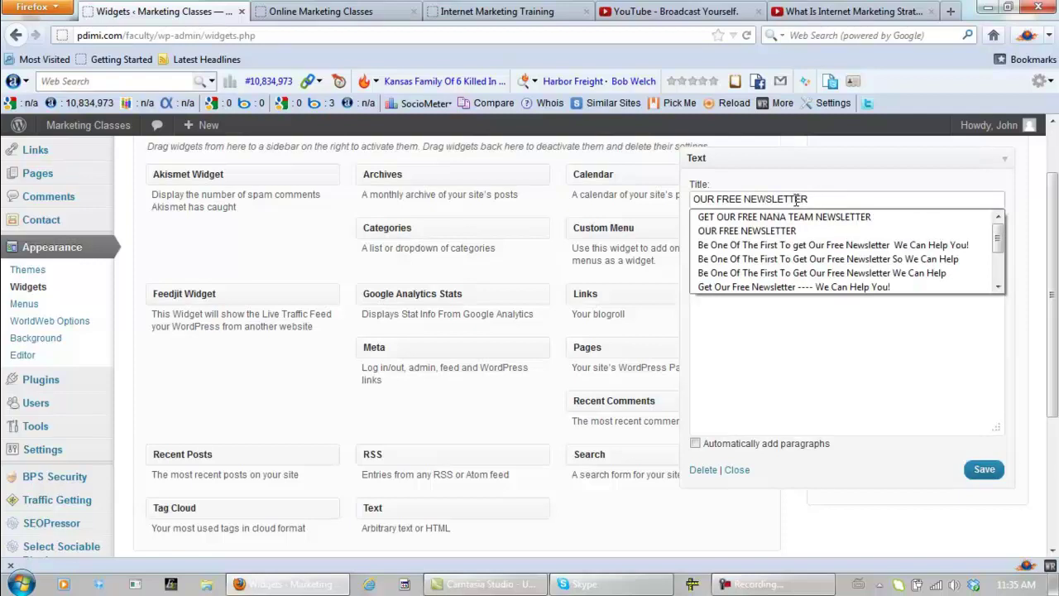
pyautogui.click(976, 469)
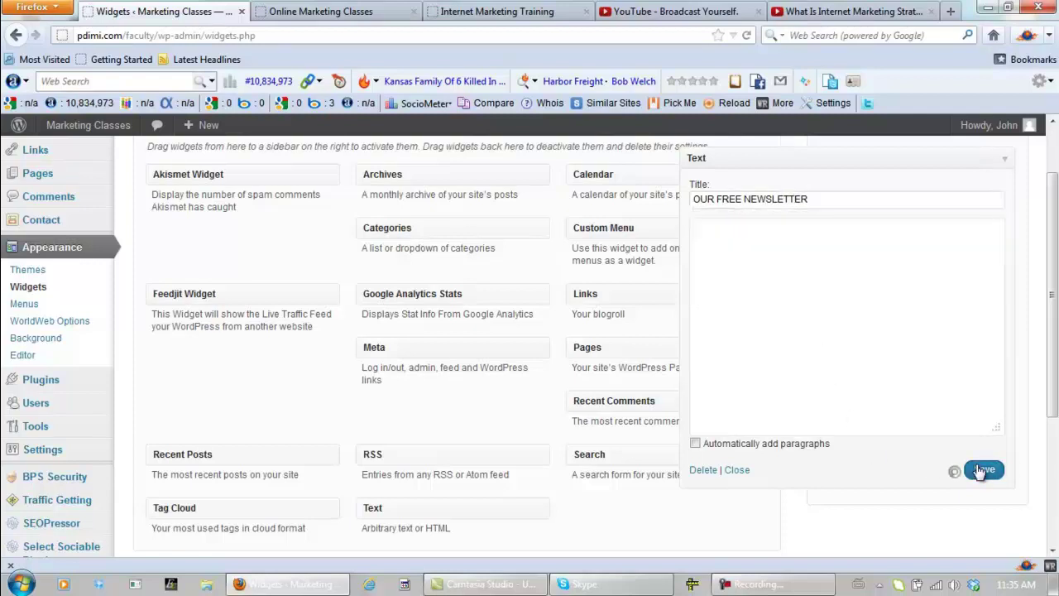
pyautogui.click(369, 13)
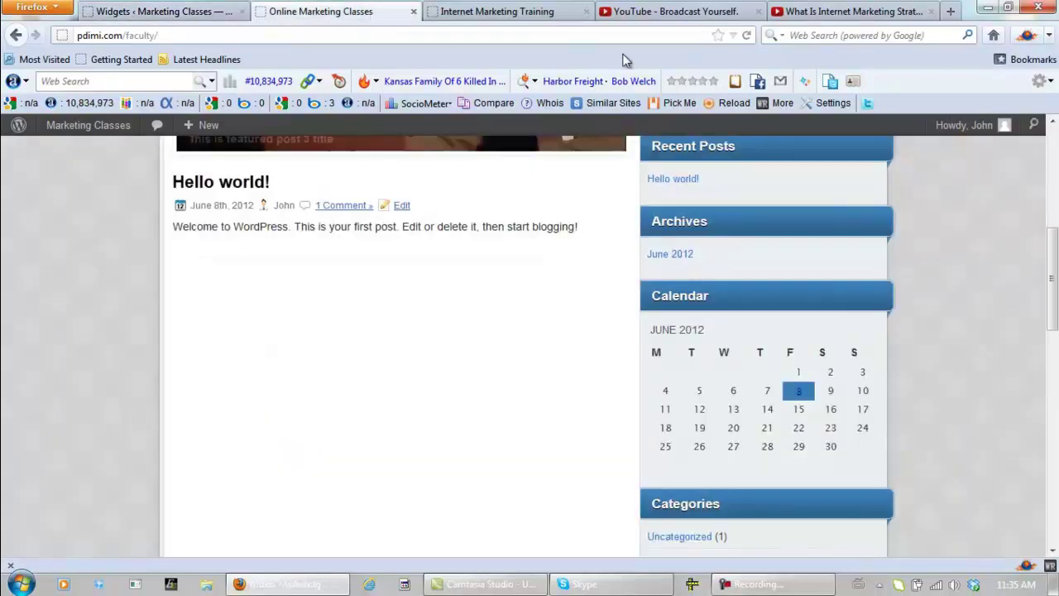
pyautogui.click(747, 35)
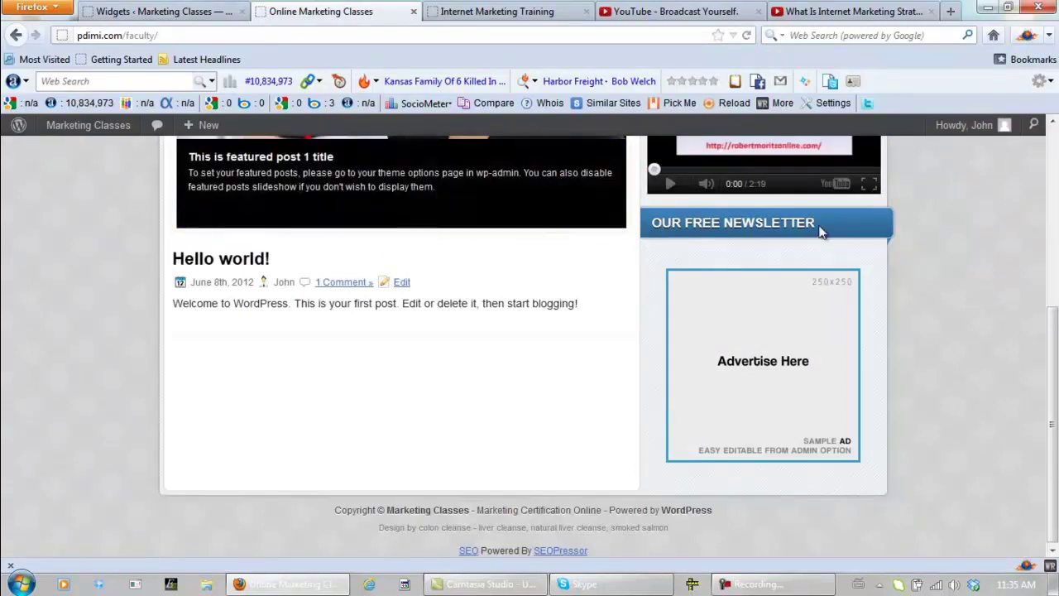
# Step: Paste the copied TrafficWave capture form code into the body of the OUR FREE NEWSLETTER widget, then save and close the widget
pyautogui.hotkey('ctrl', 'shift', 'Tab')
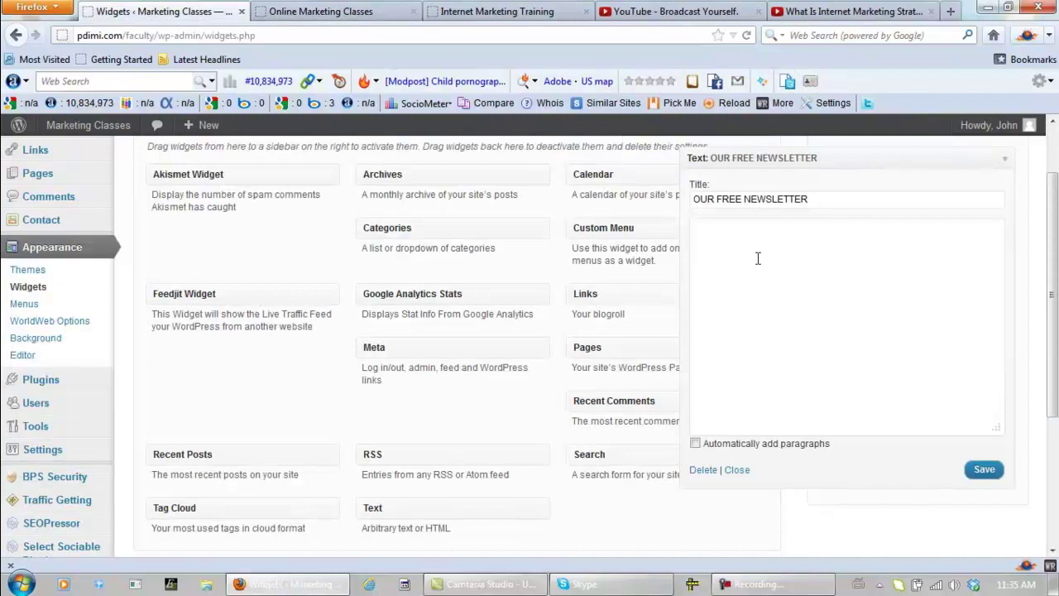
pyautogui.click(757, 258)
pyautogui.rightClick(783, 275)
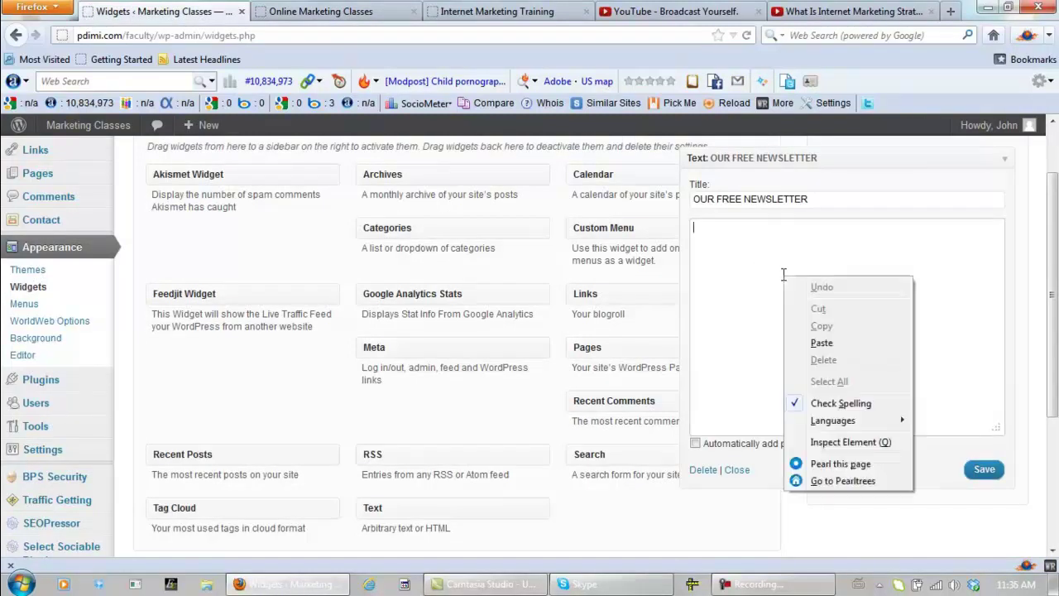
pyautogui.click(821, 343)
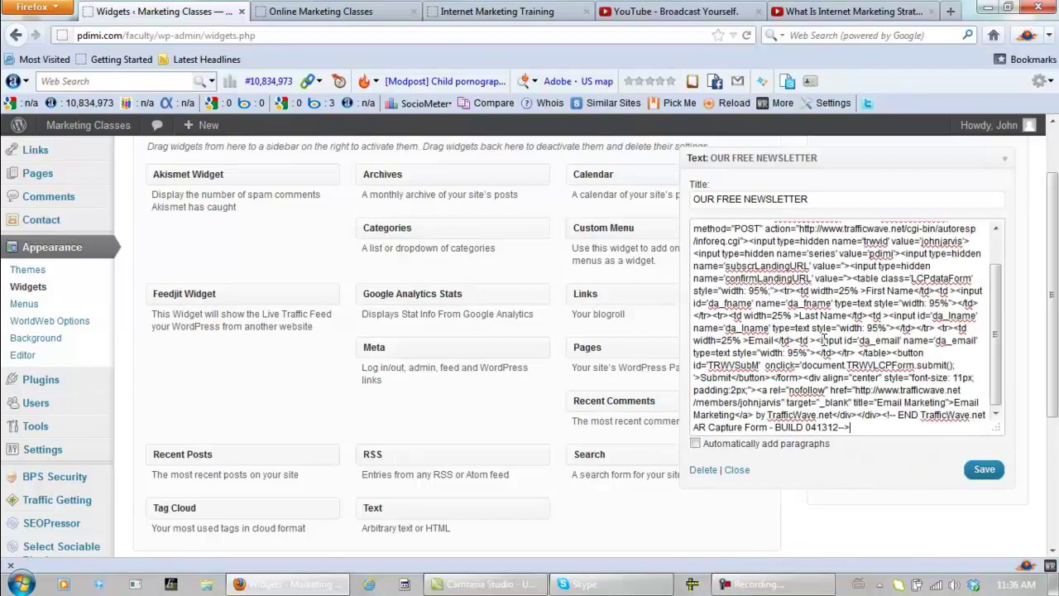
pyautogui.click(986, 472)
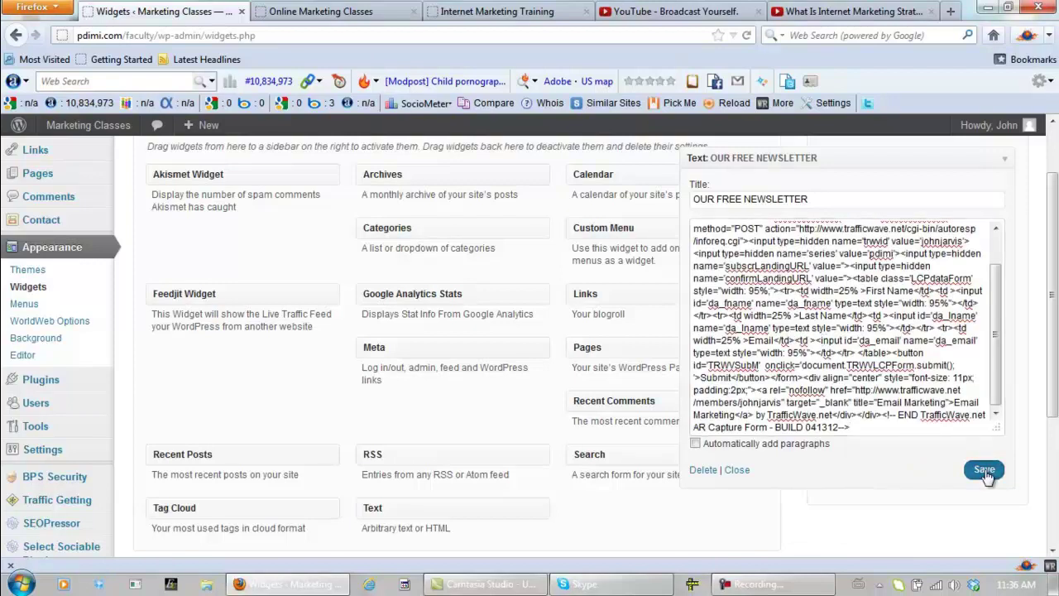
pyautogui.click(737, 470)
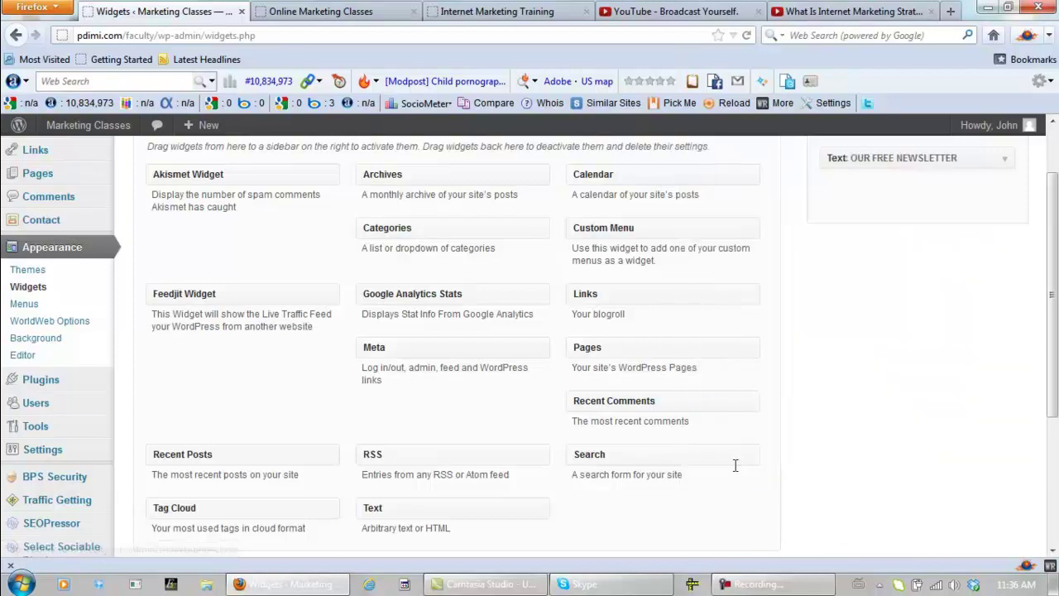
# Step: Reload the site's homepage and review the newsletter sign-up form below the featured video
pyautogui.click(289, 12)
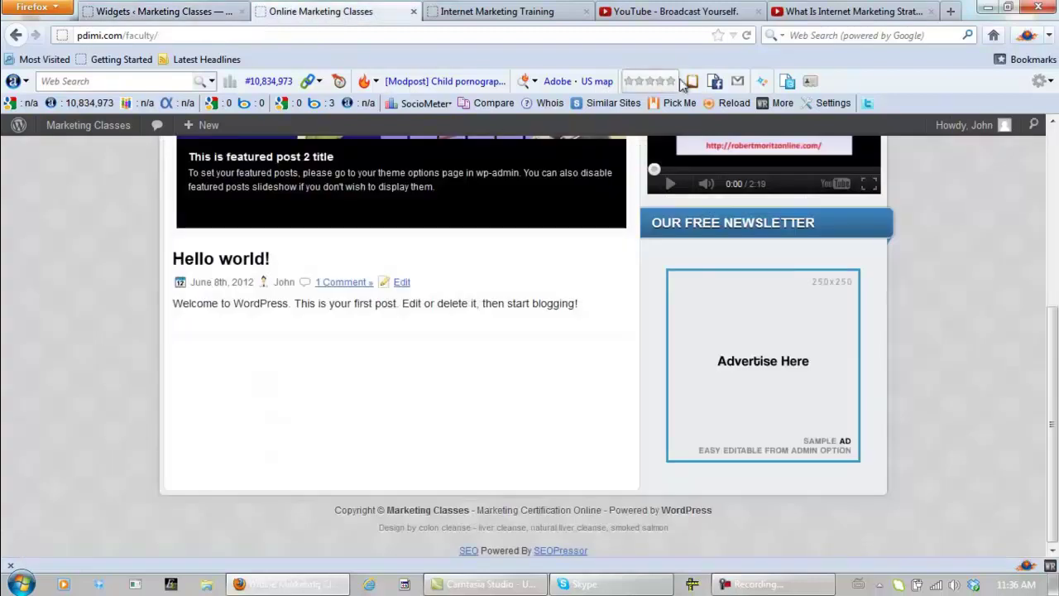
pyautogui.click(746, 35)
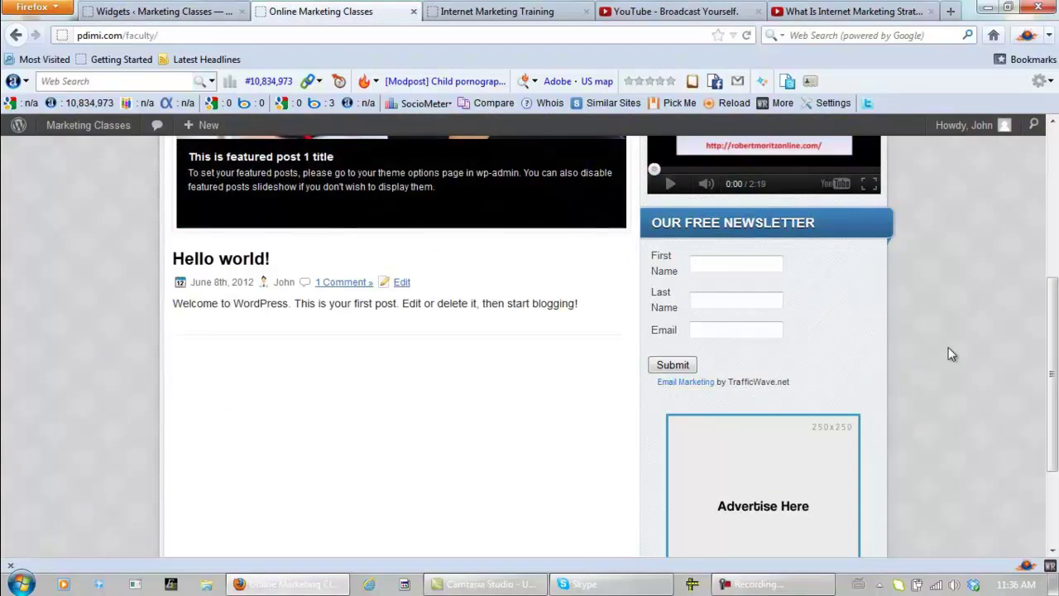
pyautogui.scroll(5, 948, 354)
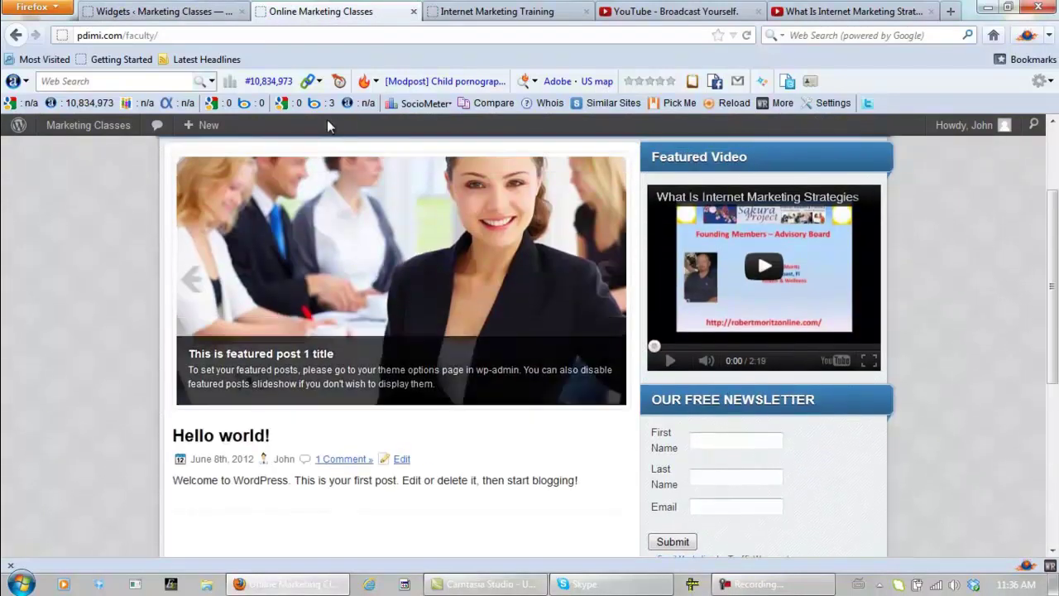
# Step: Add the Feedjit Widget to Sidebar 1 below the newsletter widget and save it with its default settings
pyautogui.click(171, 13)
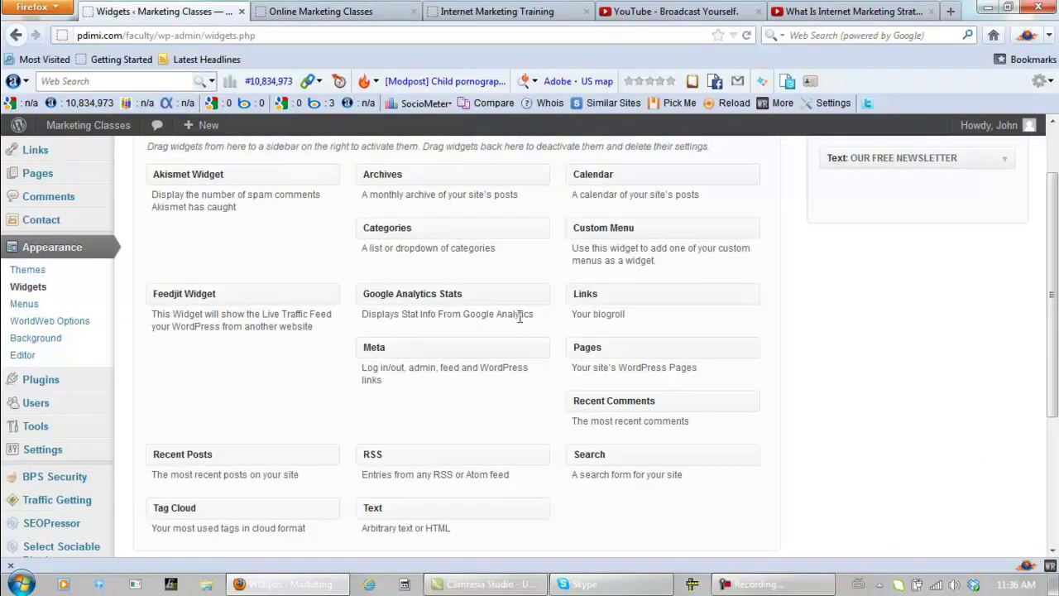
pyautogui.scroll(-2, 506, 388)
pyautogui.scroll(2, 504, 382)
pyautogui.moveTo(226, 293); pyautogui.dragTo(886, 205)
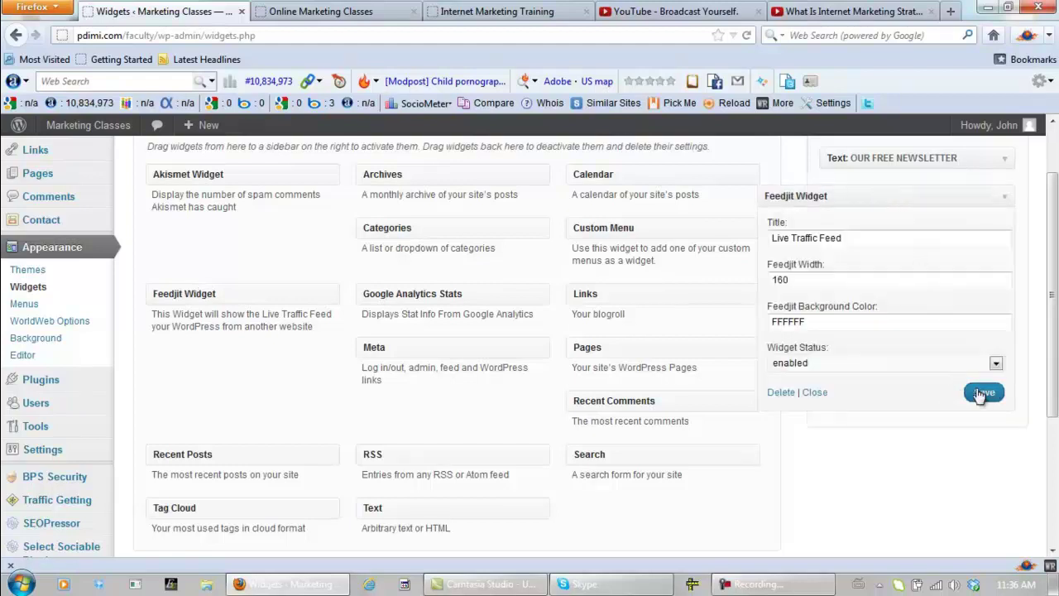
pyautogui.click(815, 392)
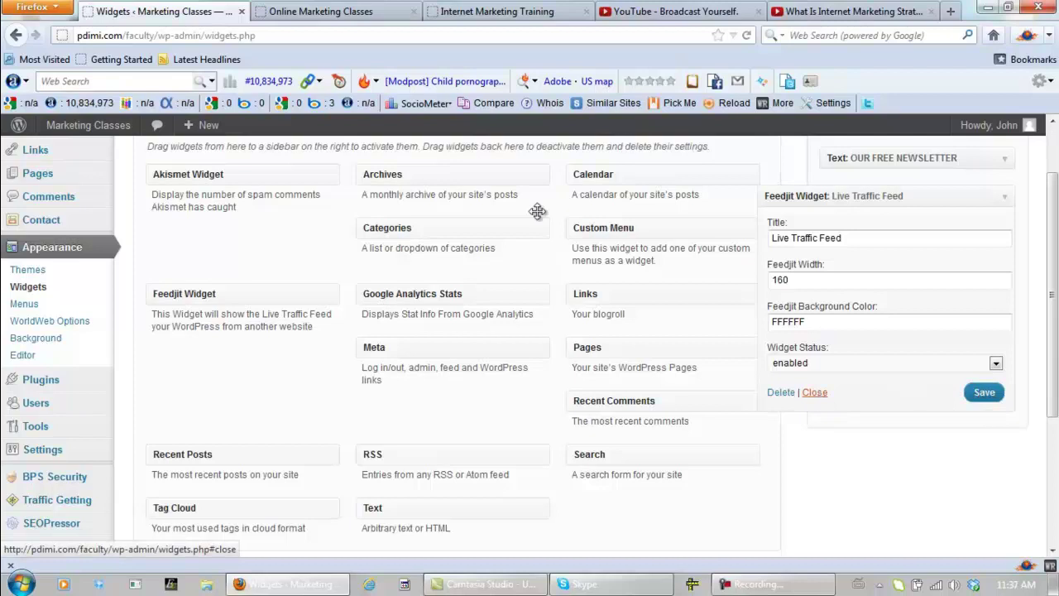
# Step: Reload the site's homepage and examine the Live Traffic Feed section and the sample ad beneath it
pyautogui.click(357, 17)
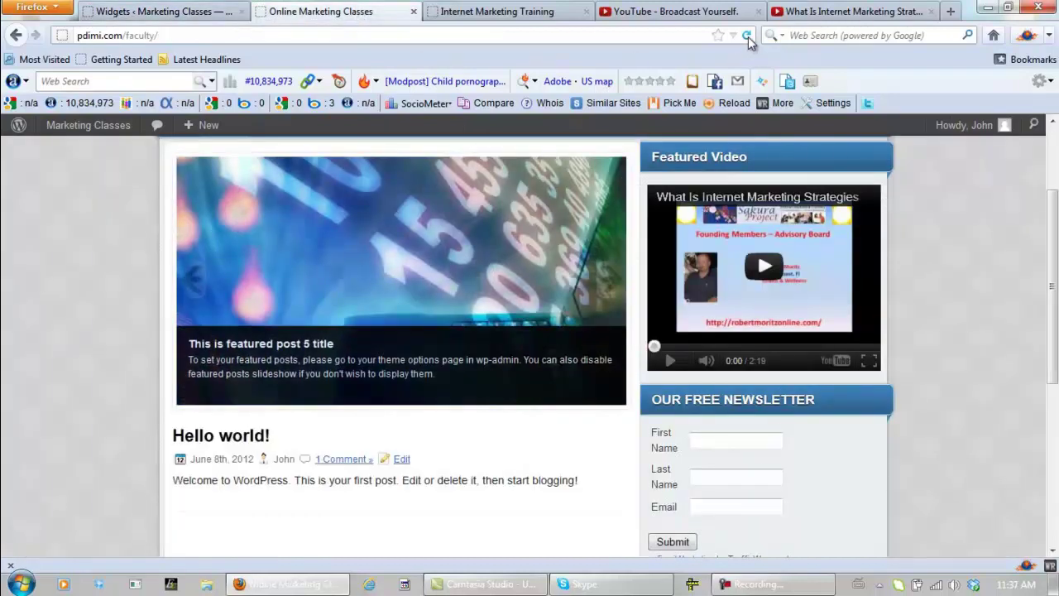
pyautogui.click(747, 35)
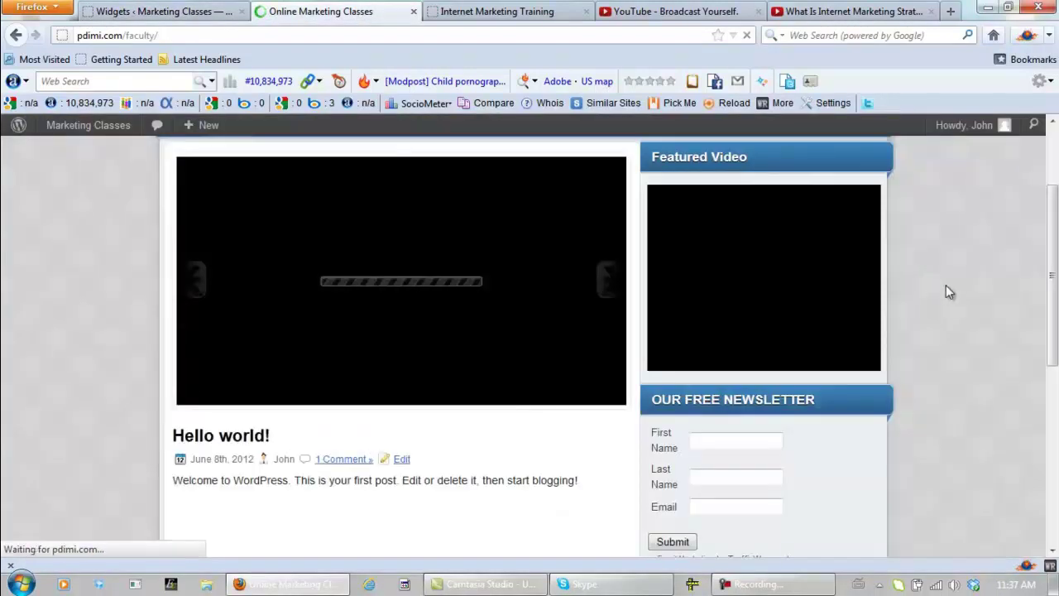
pyautogui.scroll(-4, 1056, 286)
pyautogui.scroll(-3, 1057, 286)
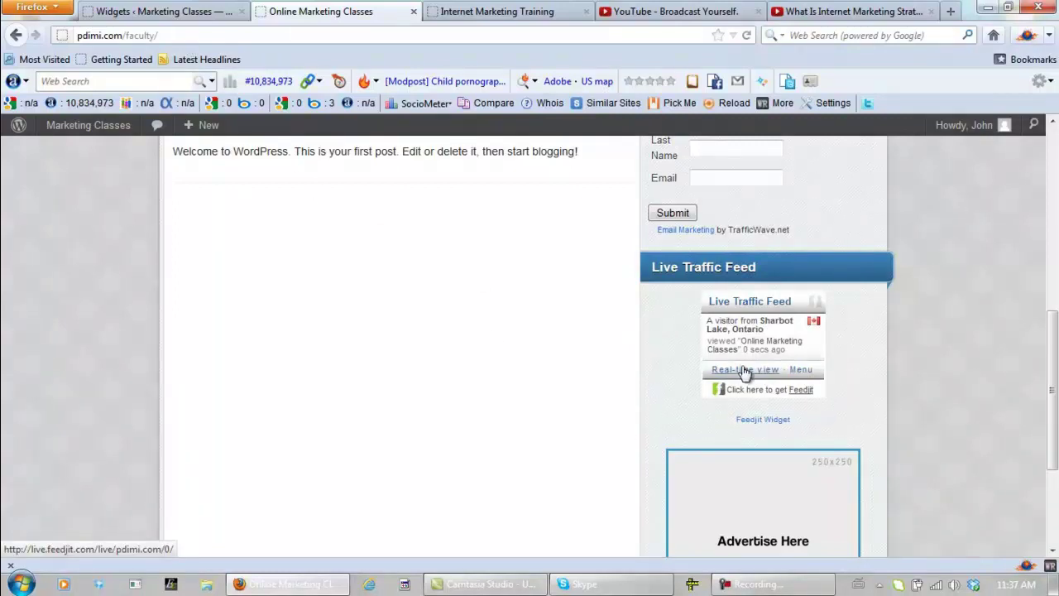
pyautogui.scroll(2, 541, 373)
pyautogui.moveTo(1053, 364); pyautogui.dragTo(1052, 442)
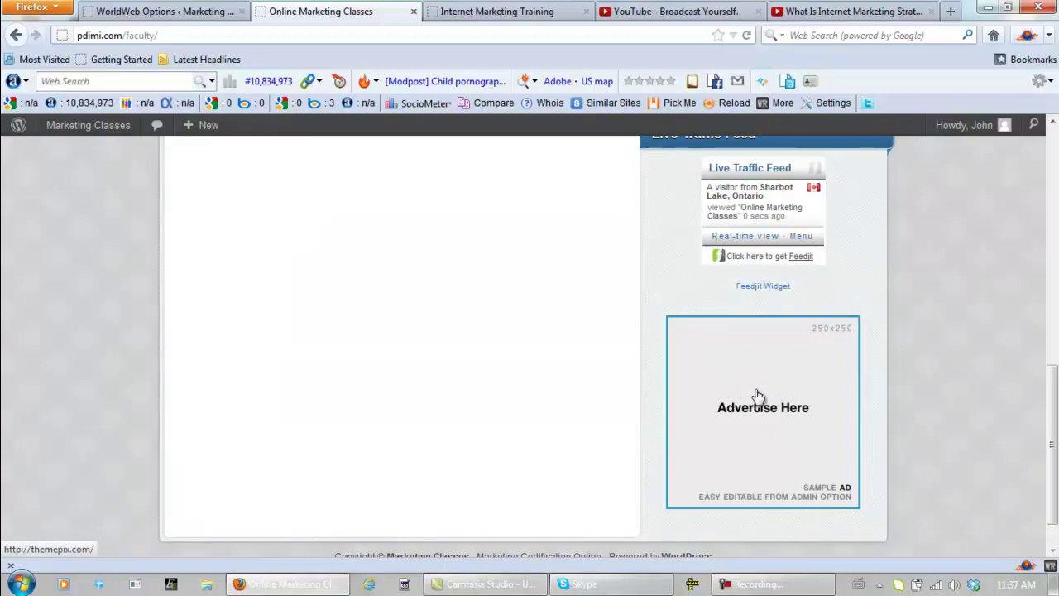
# Step: Select the entire sample ad code in the Sidebar 1 Bottom Banner setting of the WorldWeb theme options
pyautogui.click(187, 12)
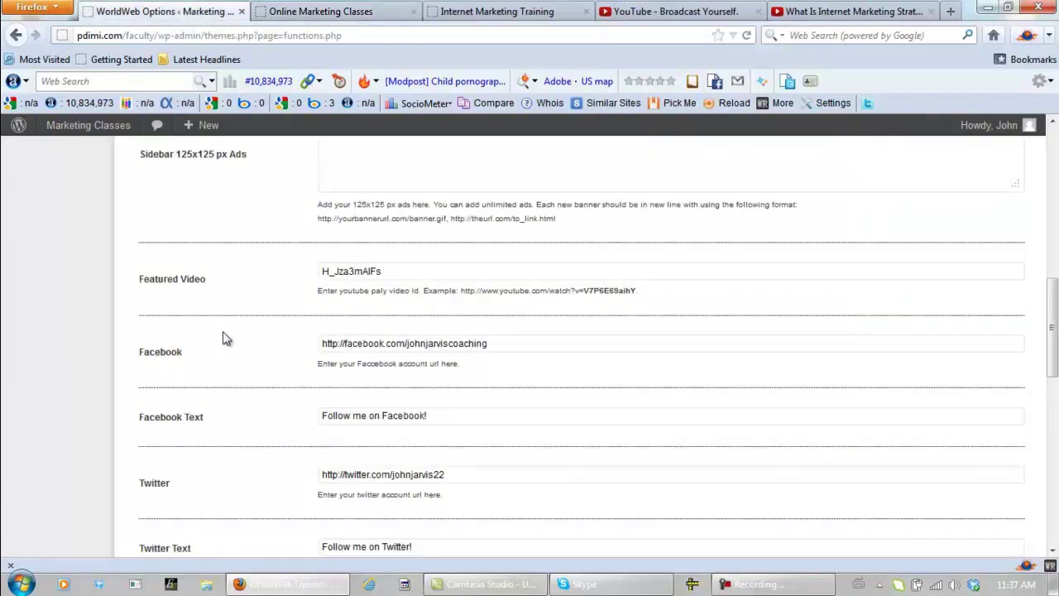
pyautogui.scroll(10, 223, 338)
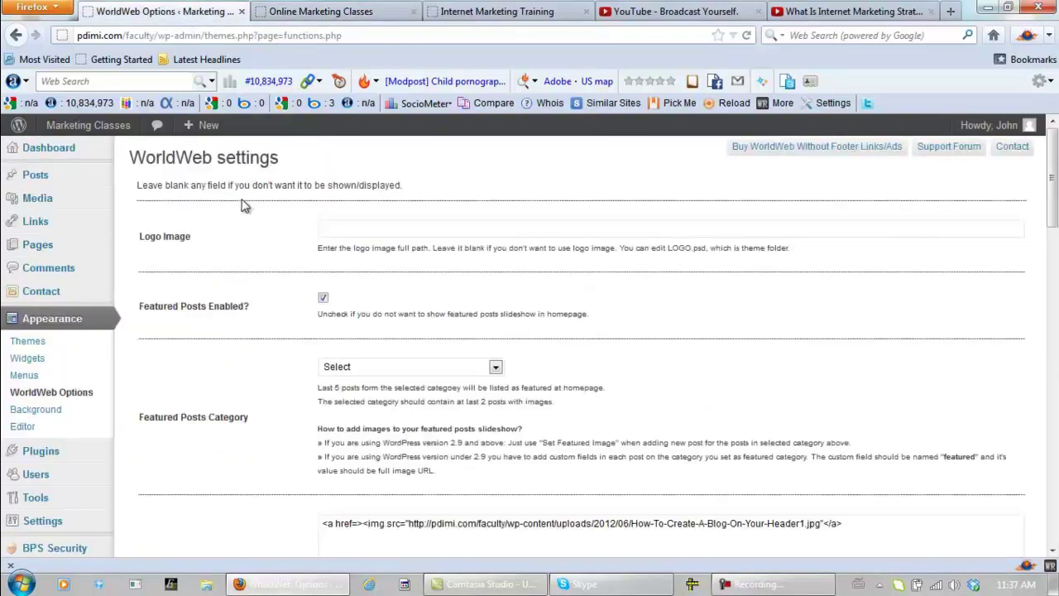
pyautogui.scroll(-10, 253, 199)
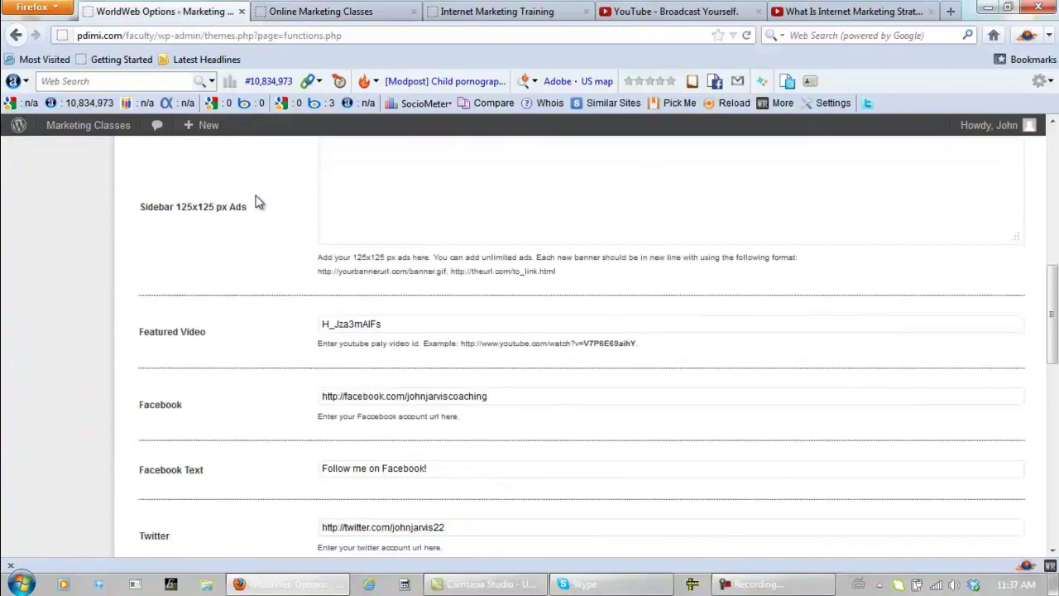
pyautogui.scroll(-5, 256, 201)
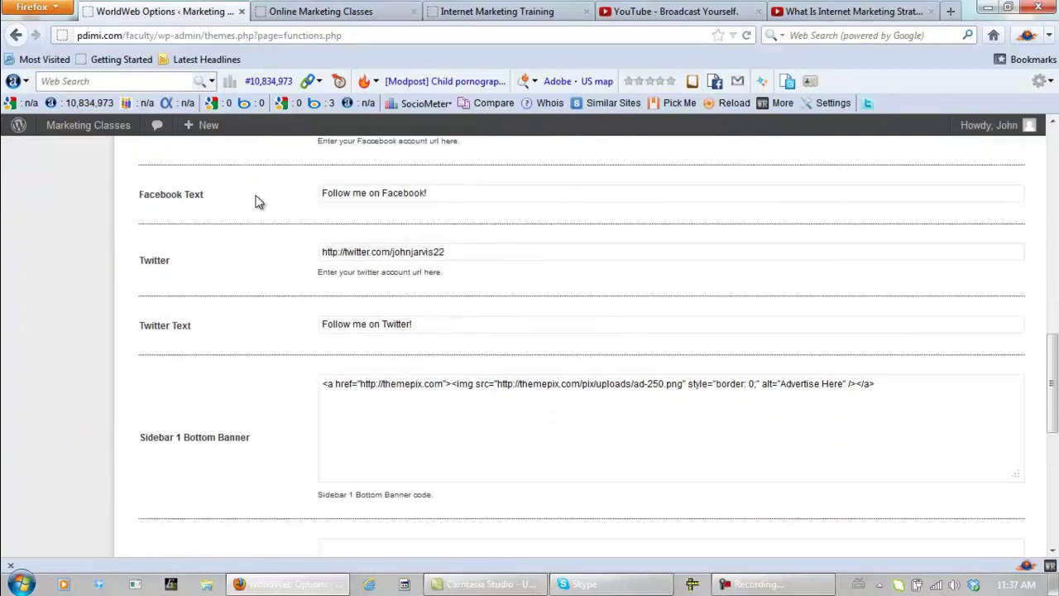
pyautogui.scroll(-1, 293, 301)
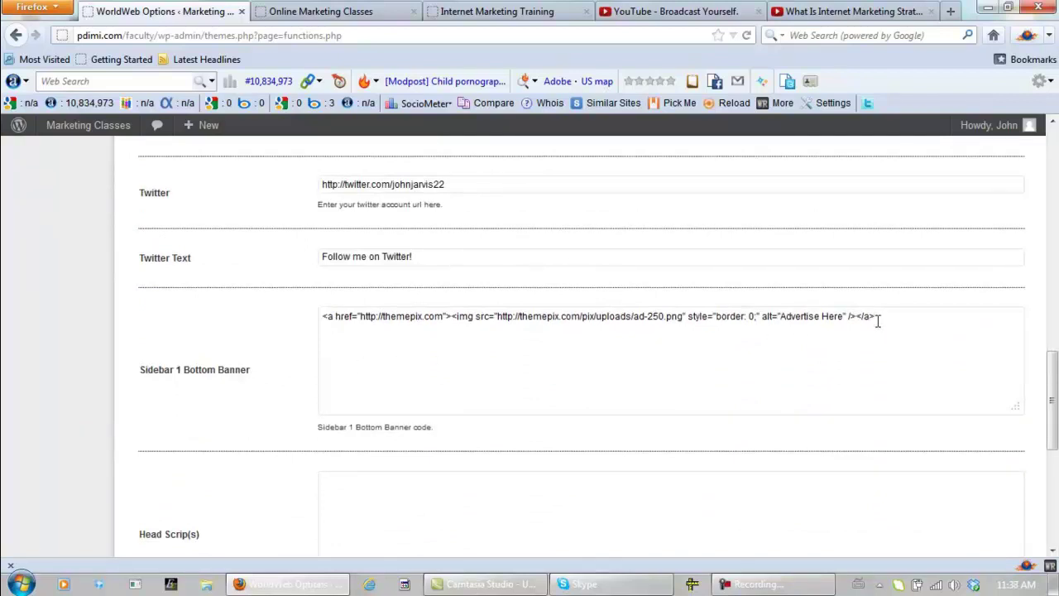
pyautogui.moveTo(878, 321); pyautogui.dragTo(328, 321)
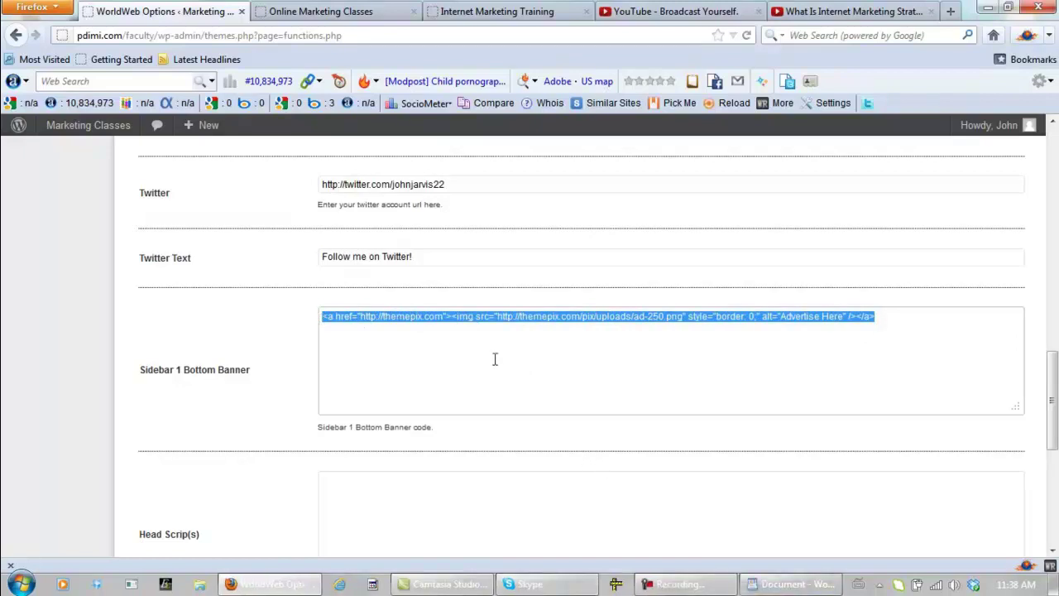
# Step: Leave the WorldWeb options and open the site's page for uploading new media
pyautogui.scroll(10, 256, 315)
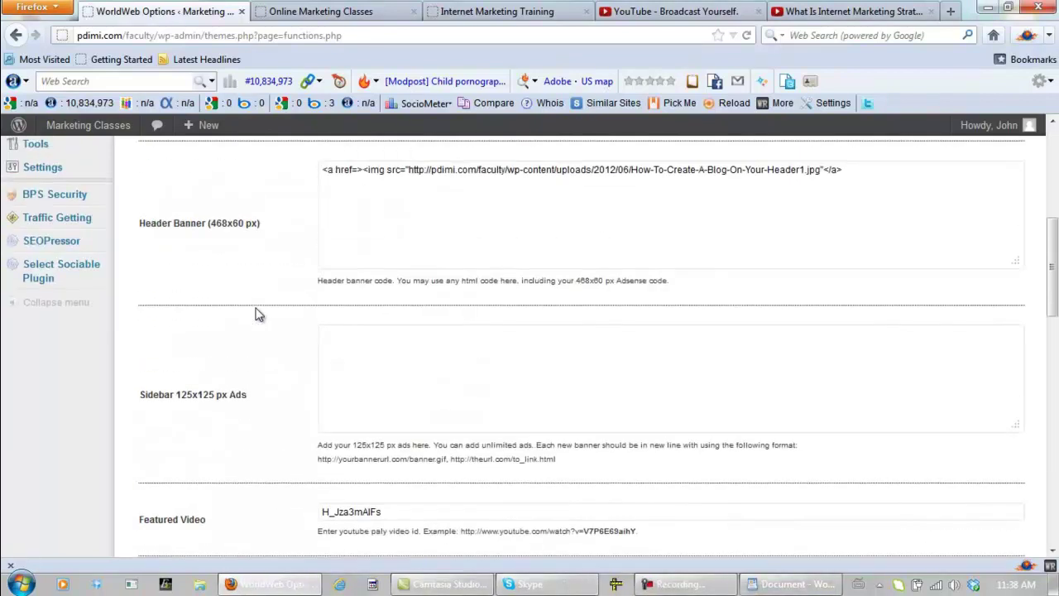
pyautogui.scroll(5, 258, 311)
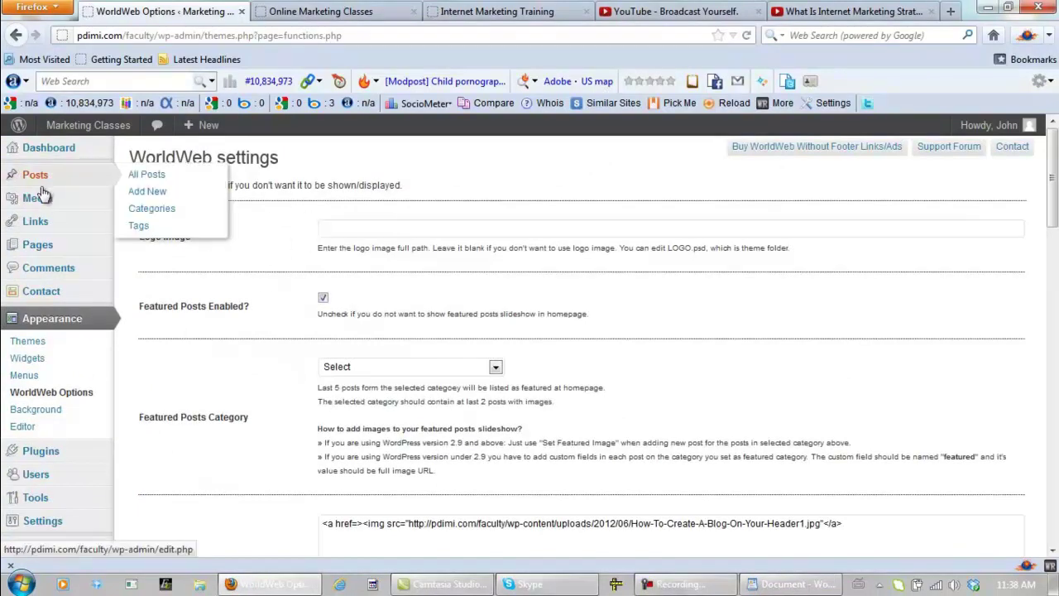
pyautogui.moveTo(41, 197)
pyautogui.click(154, 220)
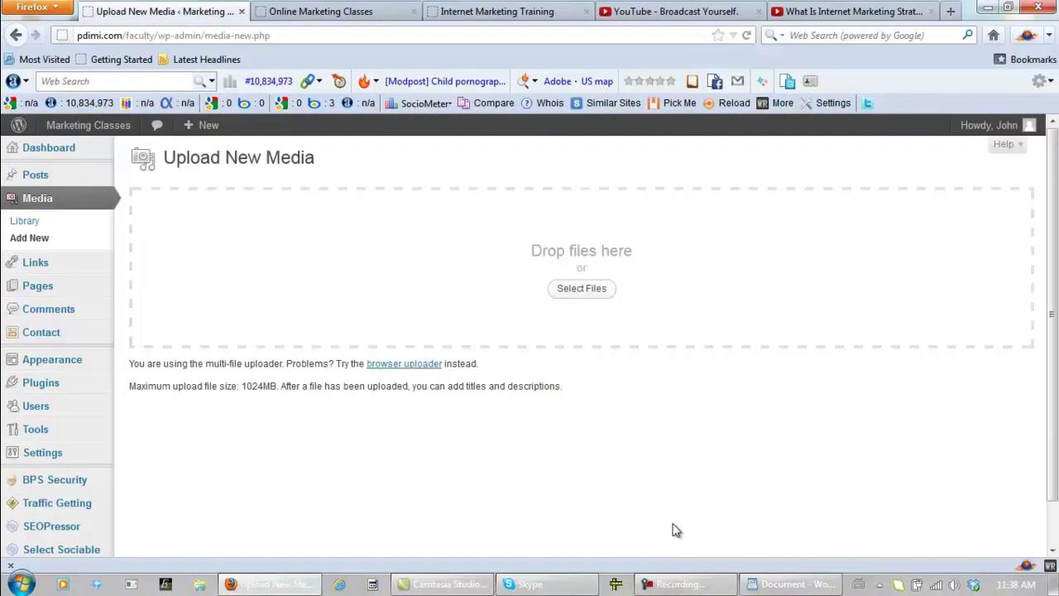
# Step: Start selecting a file to upload and browse to the Graphics - Images folder inside Organized Folders - Organization
pyautogui.click(571, 295)
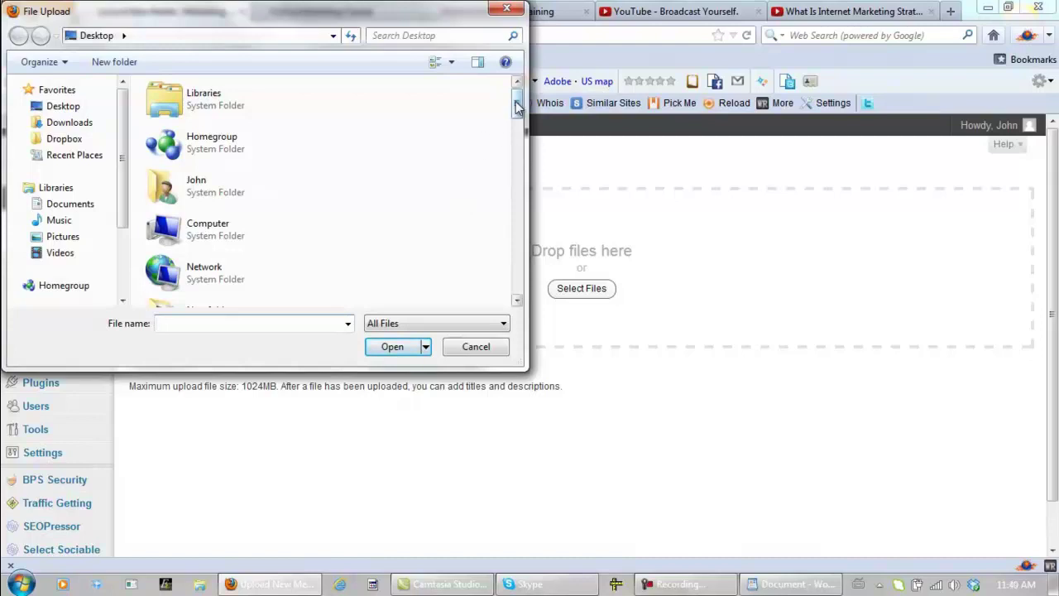
pyautogui.moveTo(518, 106); pyautogui.dragTo(519, 128)
pyautogui.click(218, 184)
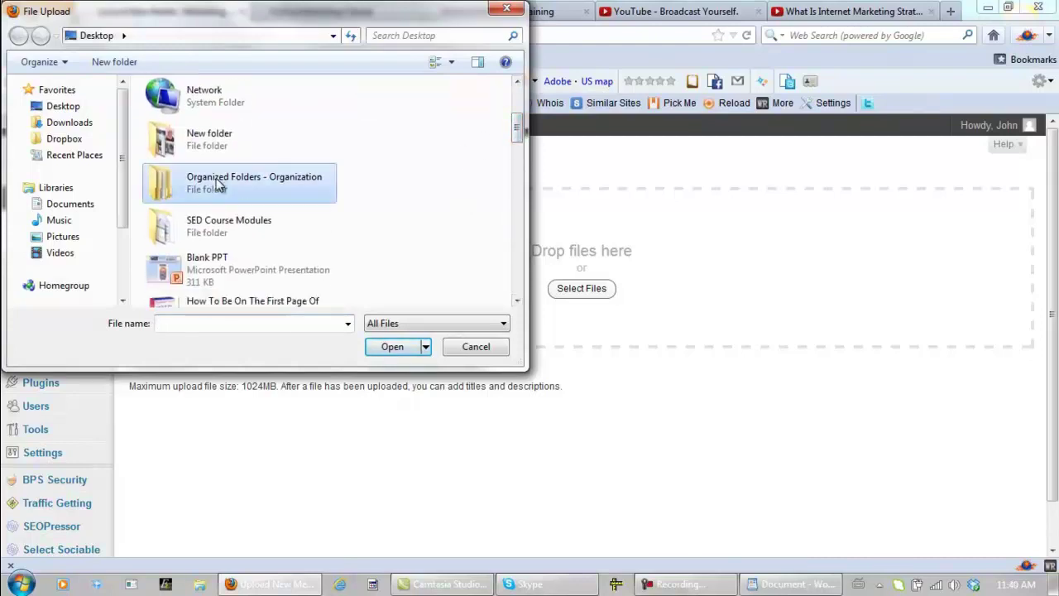
pyautogui.click(385, 348)
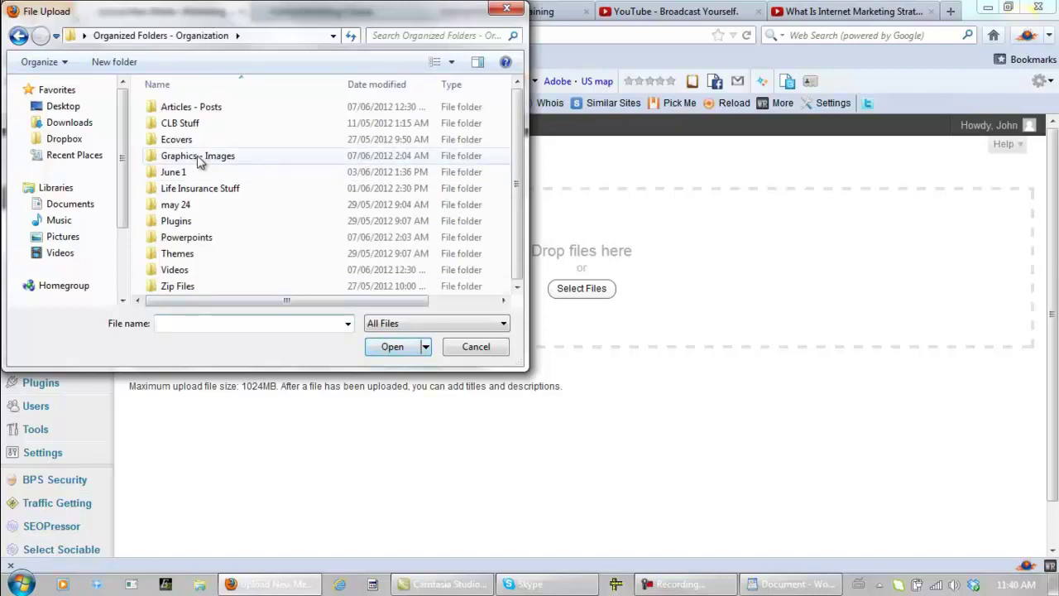
pyautogui.click(198, 157)
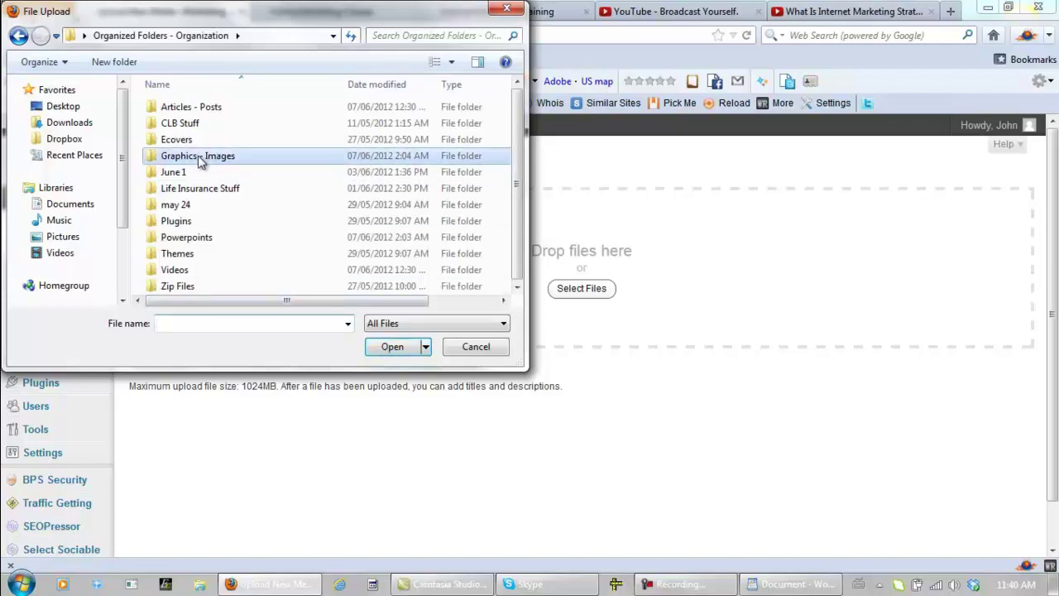
pyautogui.click(402, 346)
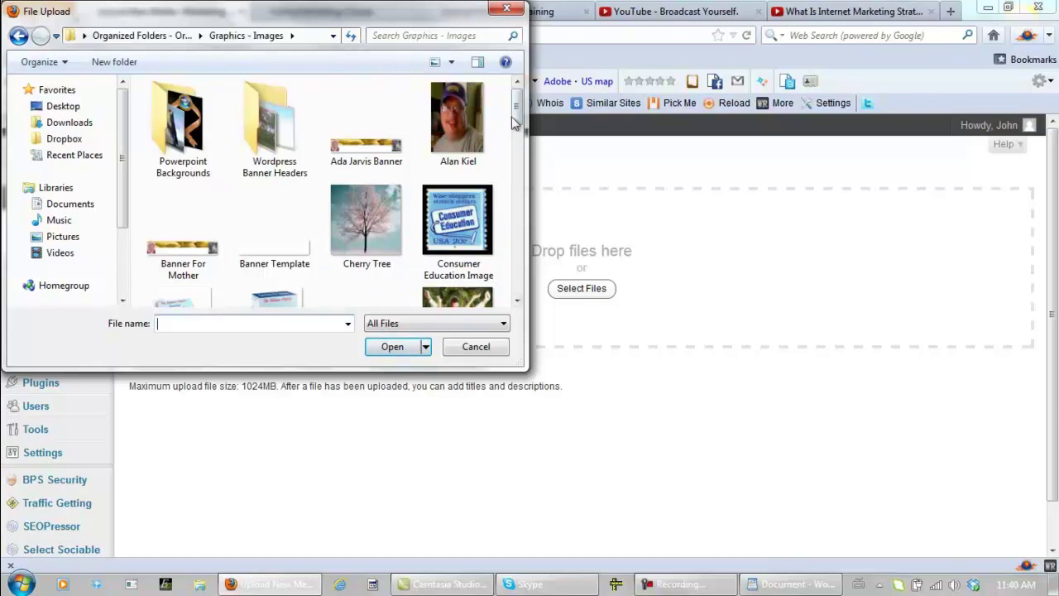
# Step: Check the file properties of the Insitute image, then close them
pyautogui.moveTo(517, 107); pyautogui.dragTo(515, 170)
pyautogui.click(264, 203)
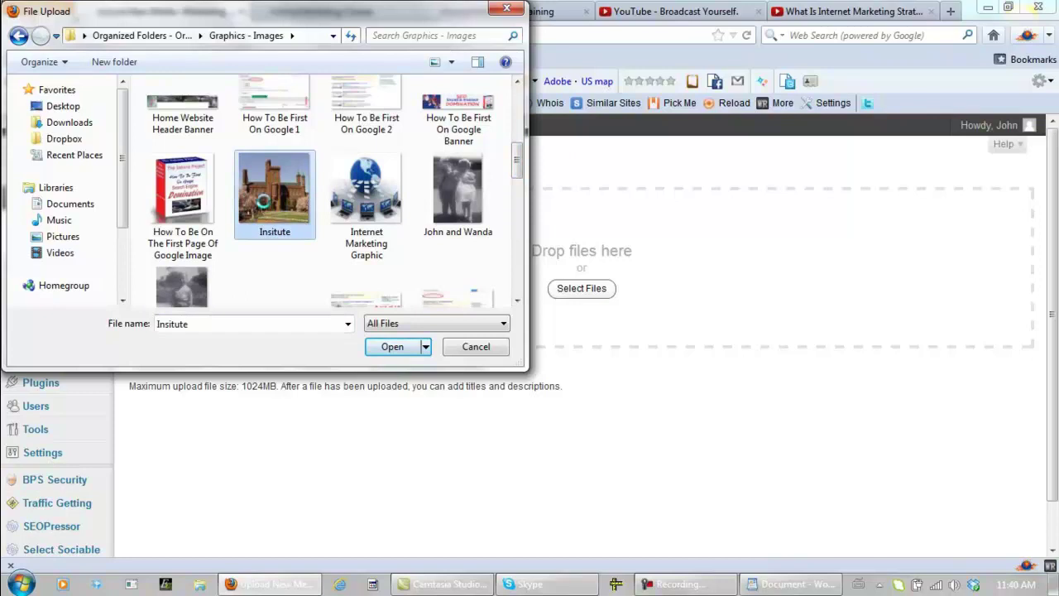
pyautogui.rightClick(264, 201)
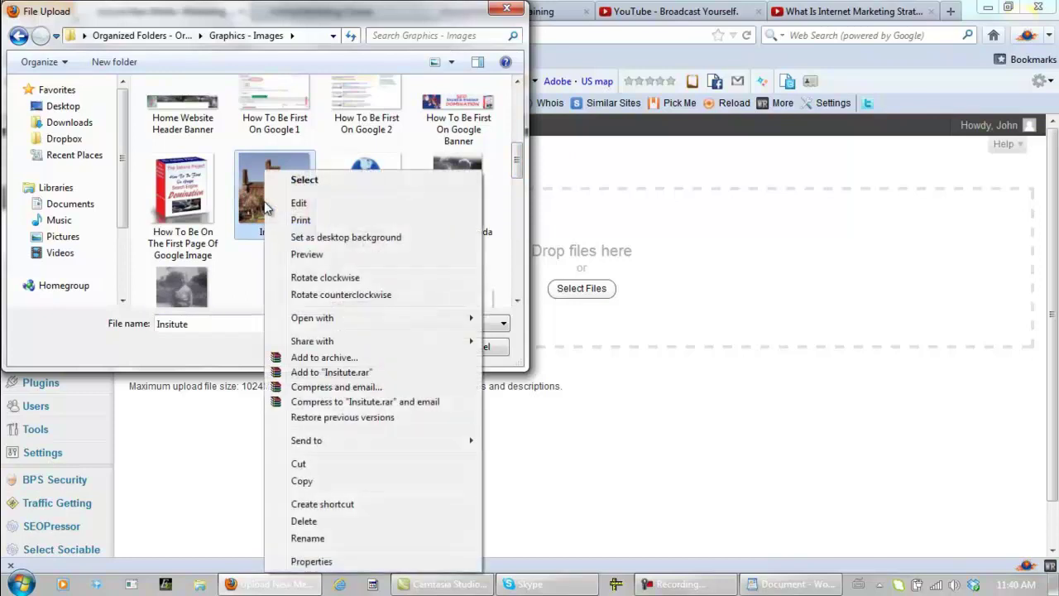
pyautogui.click(323, 561)
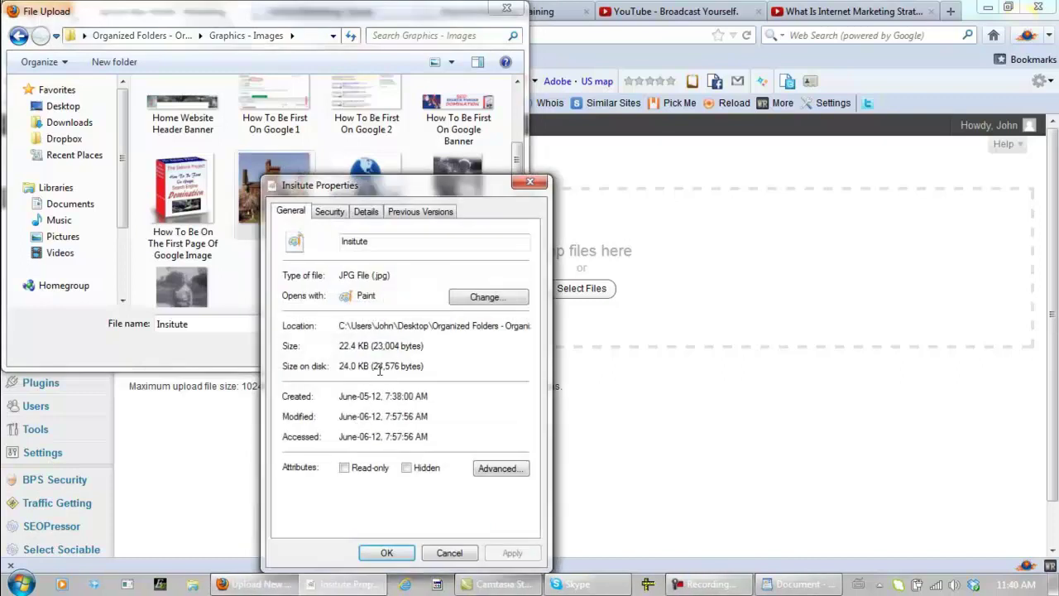
pyautogui.click(370, 214)
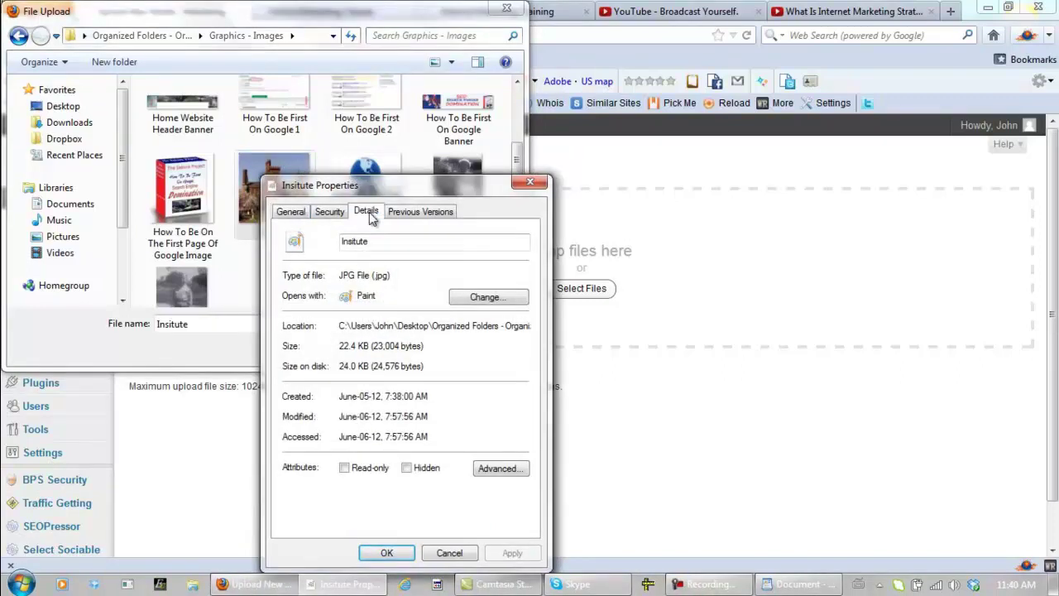
pyautogui.click(387, 552)
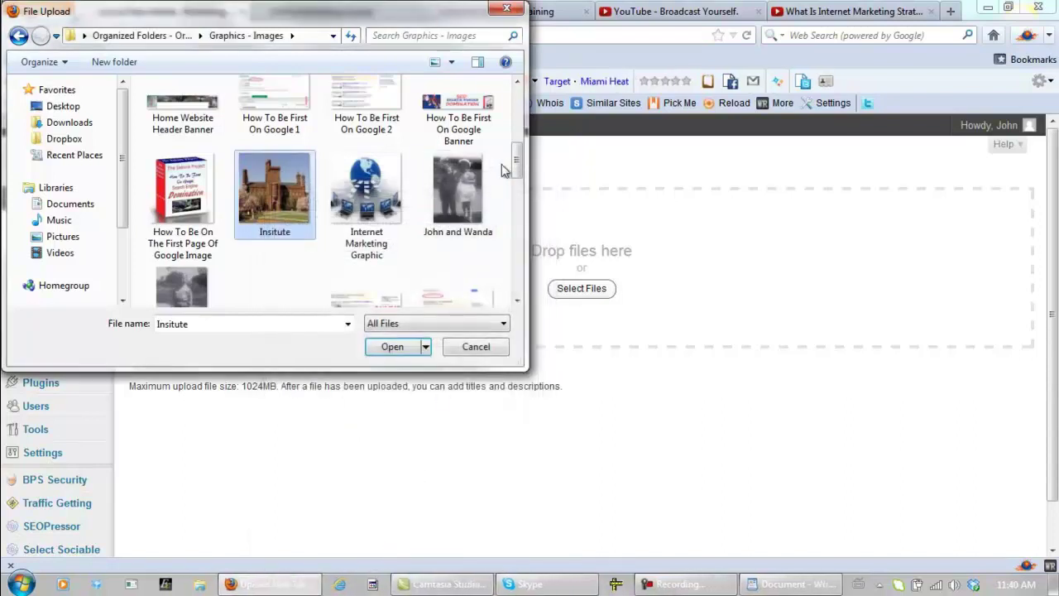
# Step: Upload the PDIMI image from the Graphics - Images folder to the media library
pyautogui.moveTo(520, 161); pyautogui.dragTo(516, 240)
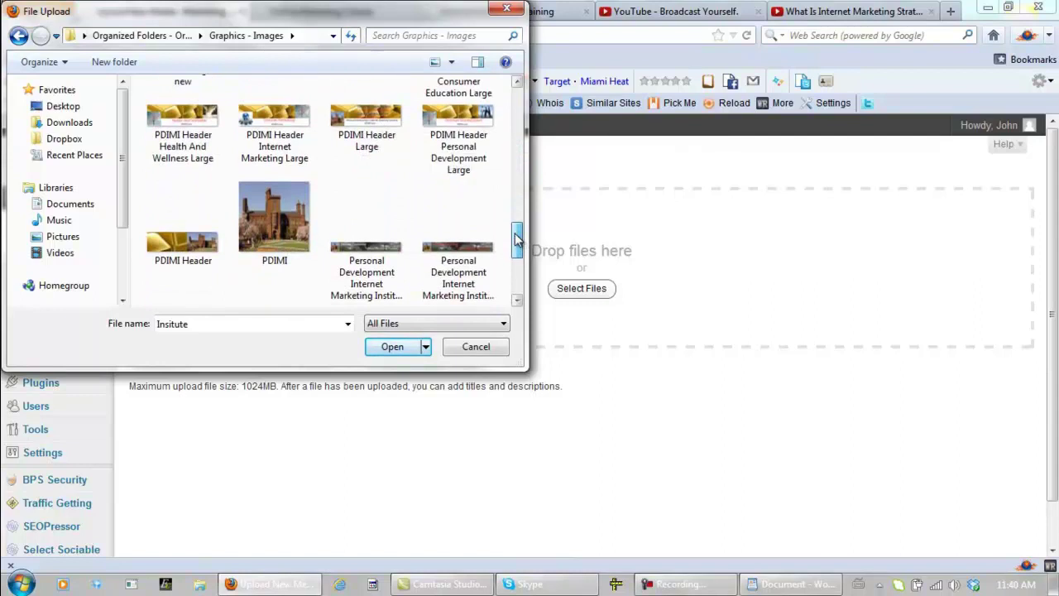
pyautogui.click(284, 230)
pyautogui.click(391, 347)
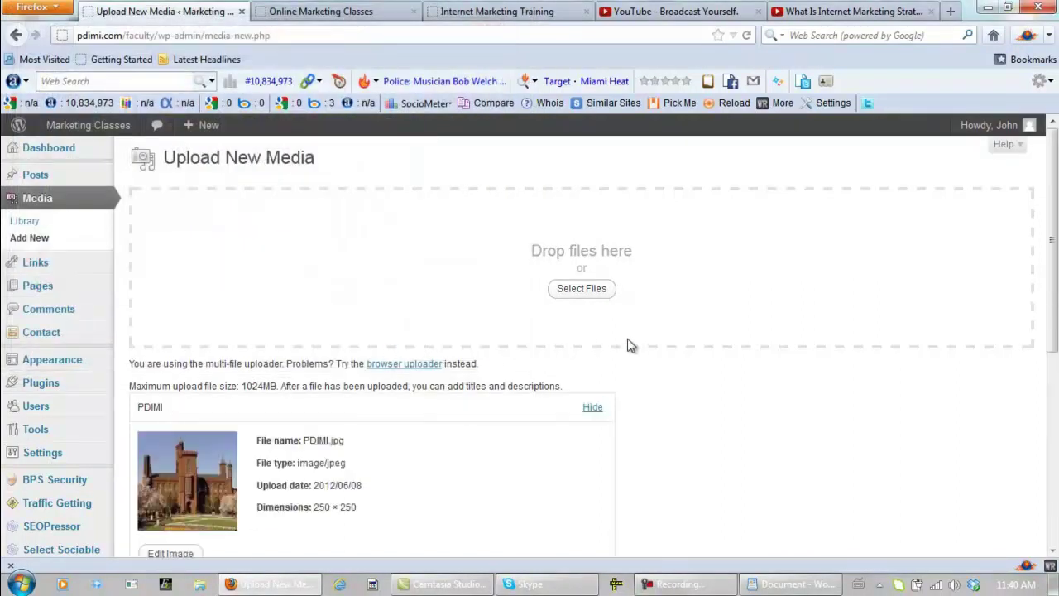
# Step: Copy the file URL of the uploaded PDIMI image and save all changes to the media item
pyautogui.scroll(-5, 692, 370)
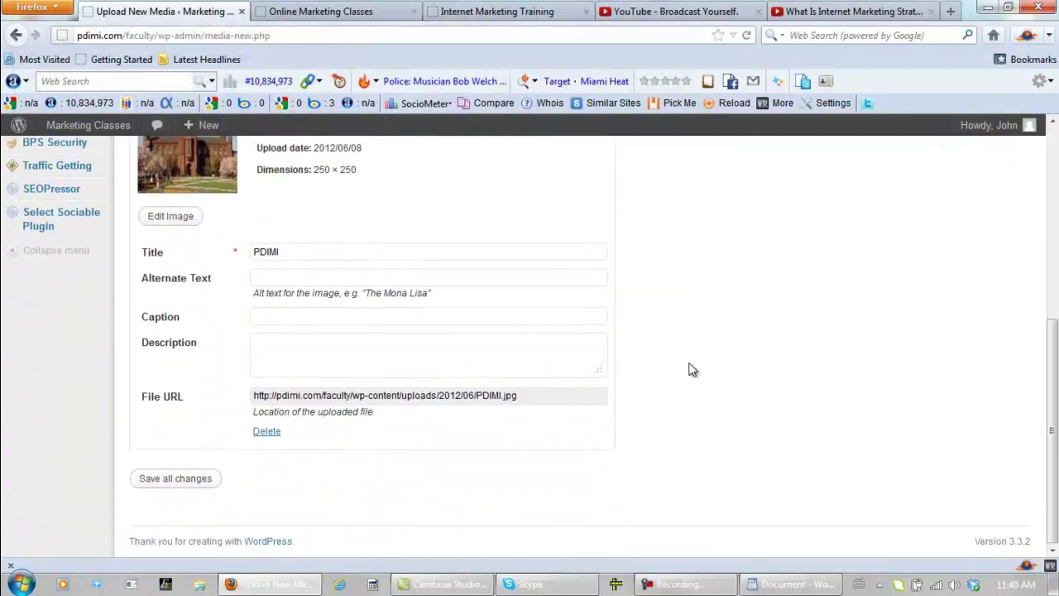
pyautogui.click(420, 395)
pyautogui.tripleClick(420, 394)
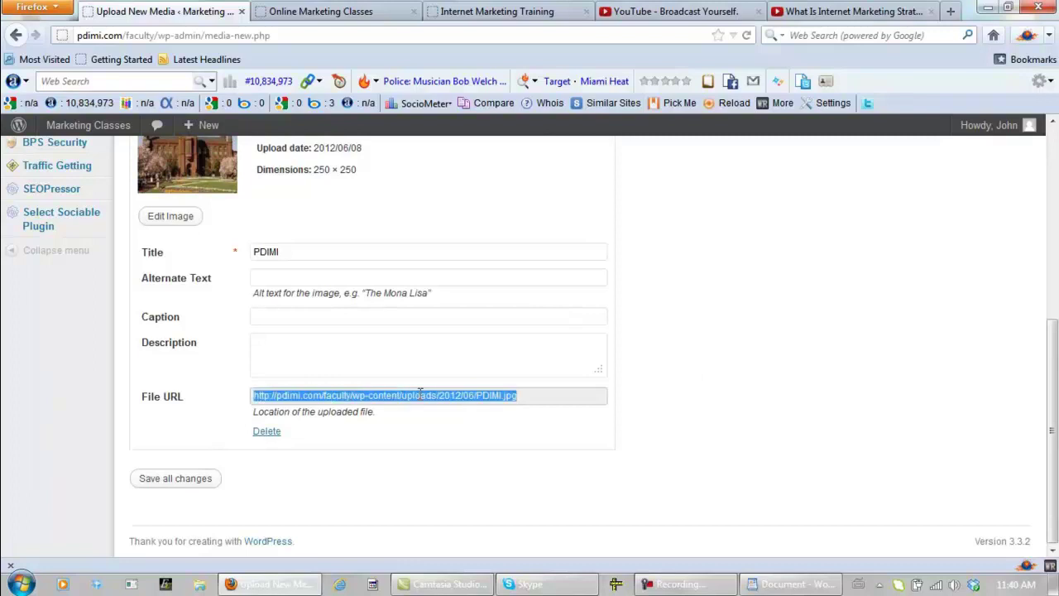
pyautogui.rightClick(420, 395)
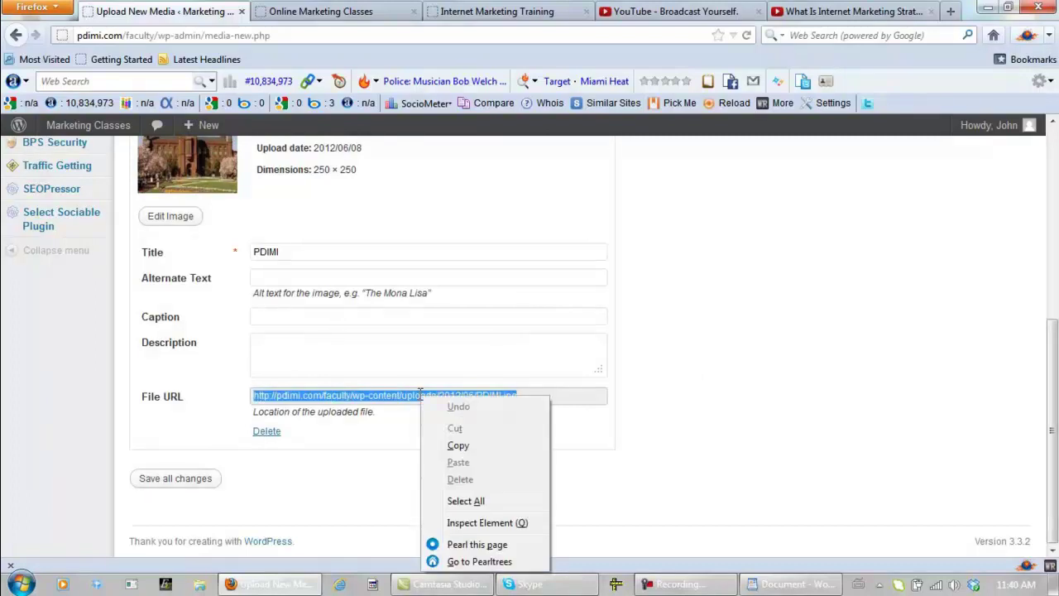
pyautogui.click(458, 446)
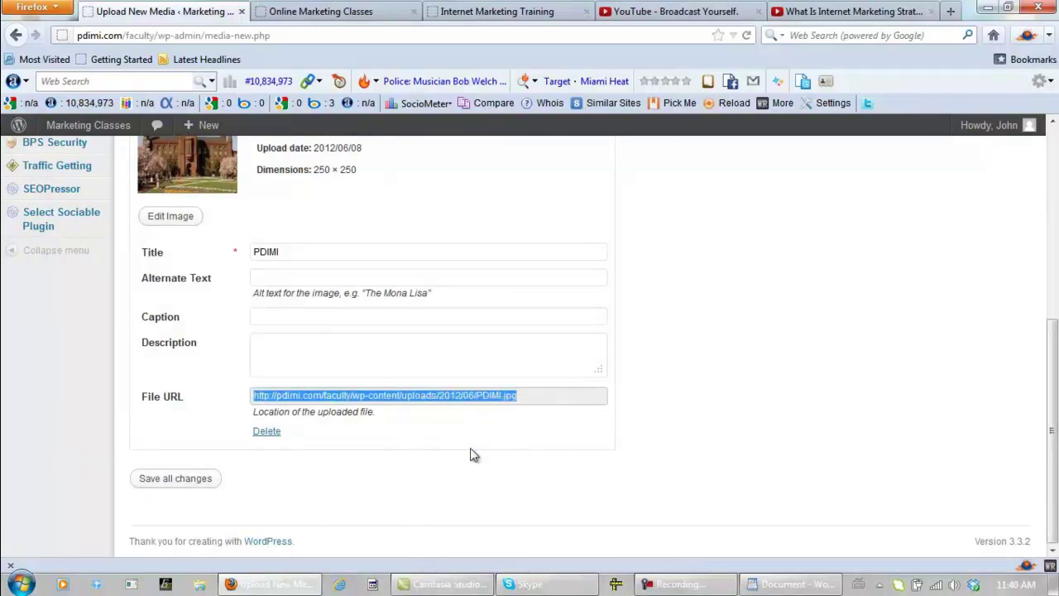
pyautogui.click(199, 482)
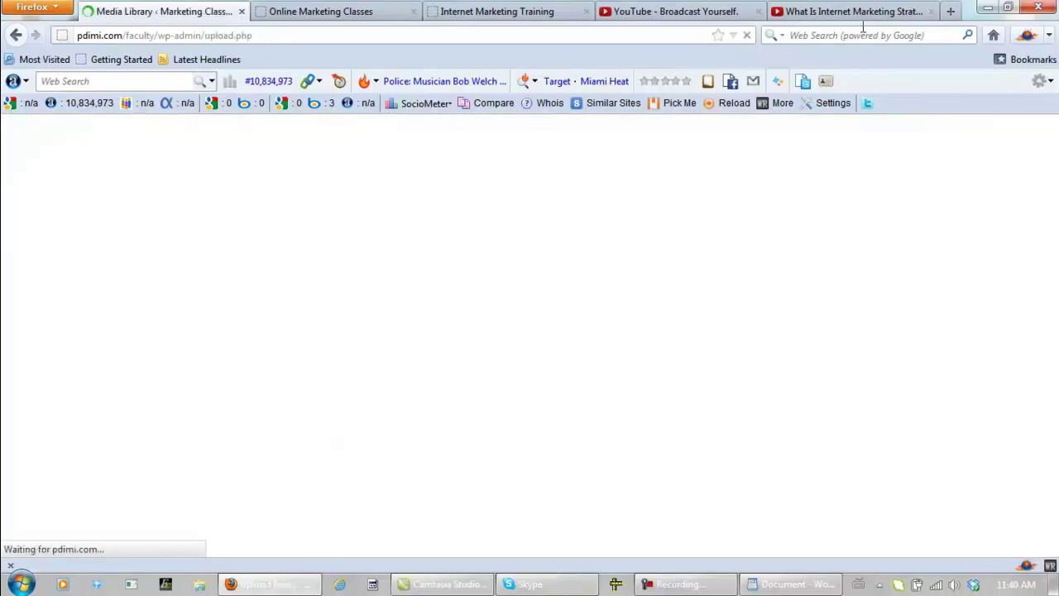
# Step: Load the copied image URL in the YouTube uploads tab to view the picture, then return to the site's homepage
pyautogui.click(709, 12)
pyautogui.click(610, 35)
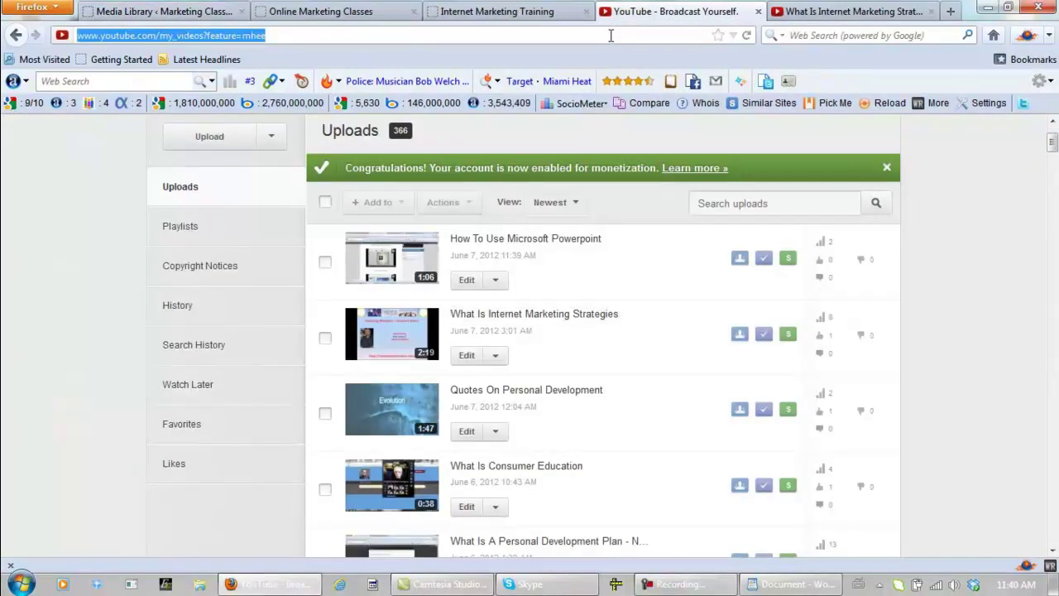
pyautogui.hotkey('ctrl', 'v')
pyautogui.press('Return')
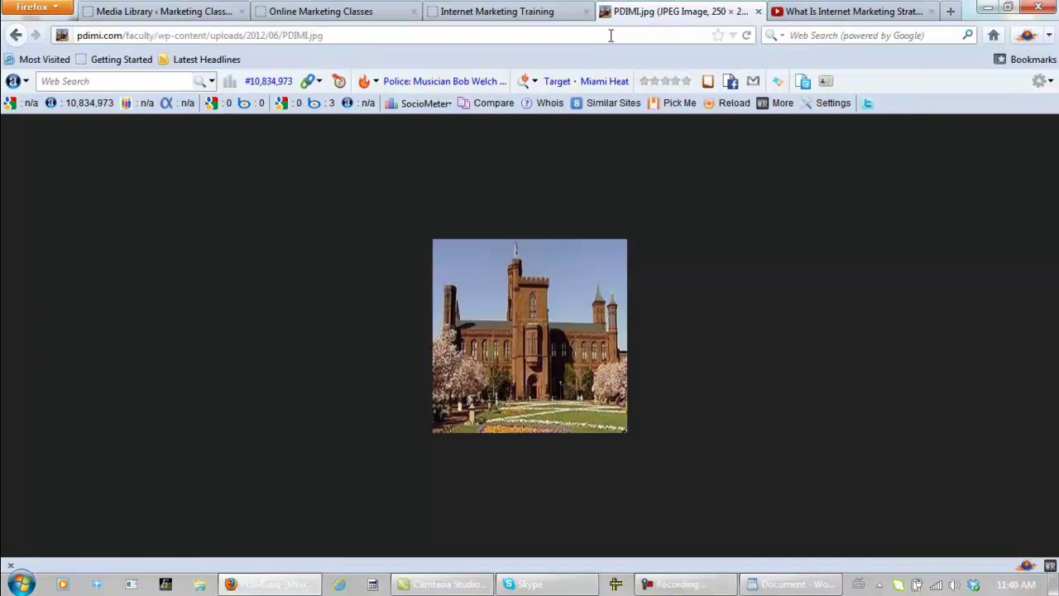
pyautogui.click(360, 14)
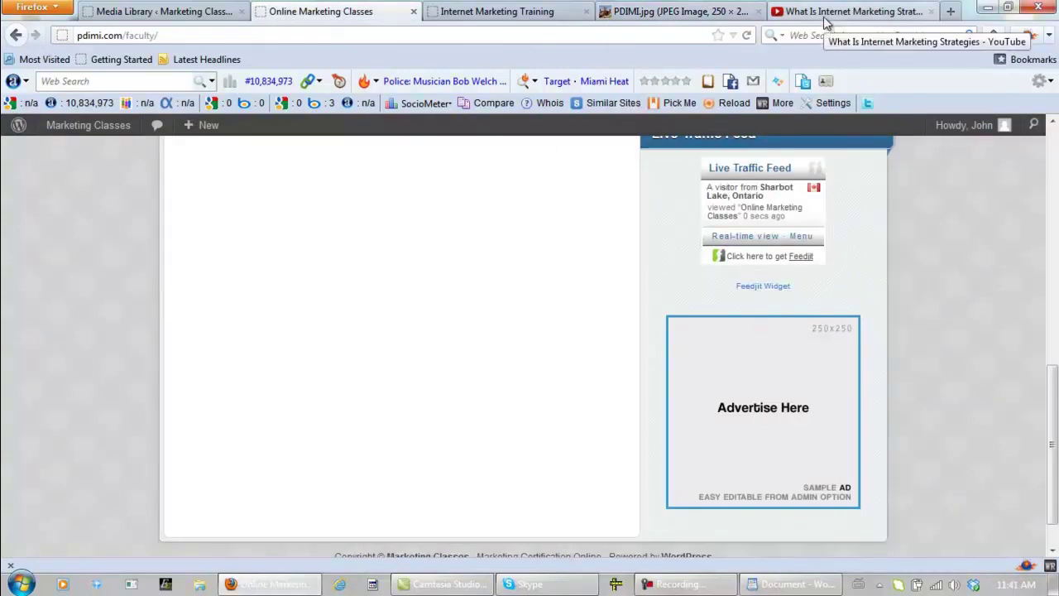
pyautogui.click(790, 584)
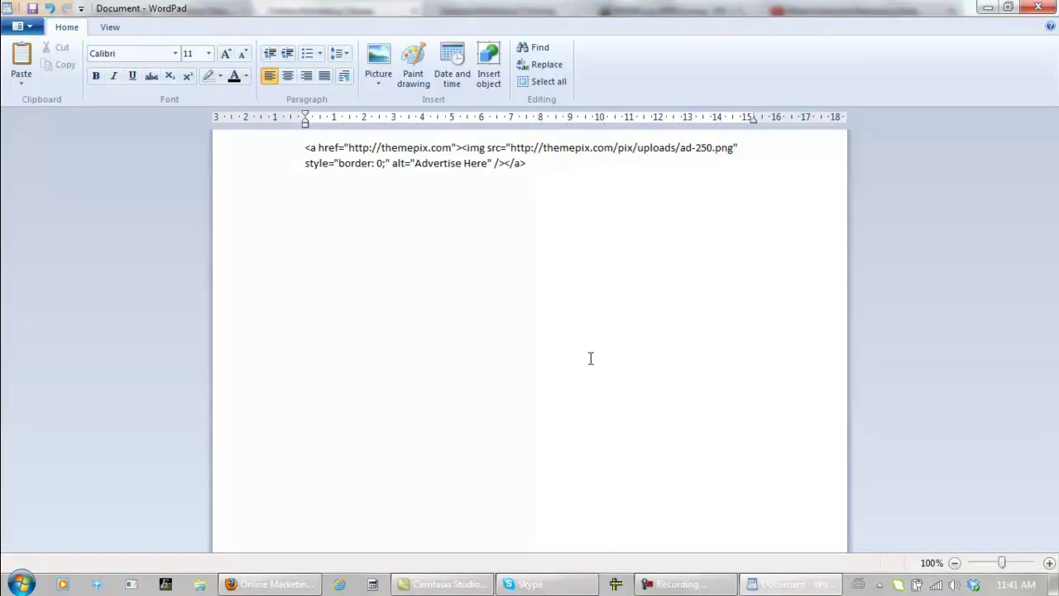
pyautogui.write('a hr')
pyautogui.write('ef')
pyautogui.write('=><img src=""/></a>')
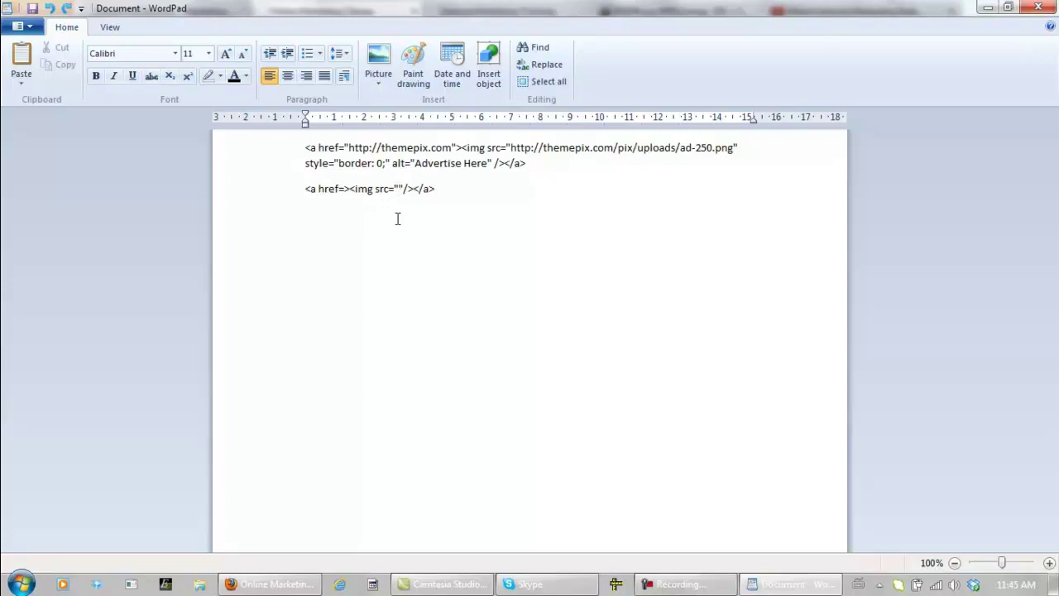
pyautogui.hotkey('ctrl', 'v')
pyautogui.hotkey('ctrl', 'z')
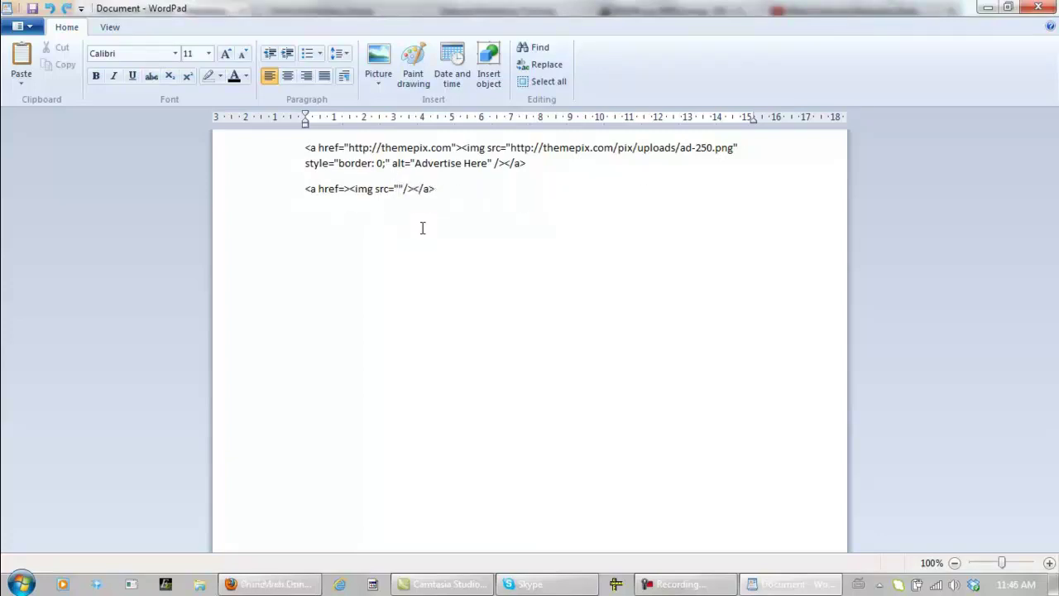
pyautogui.hotkey('ctrl', 'v')
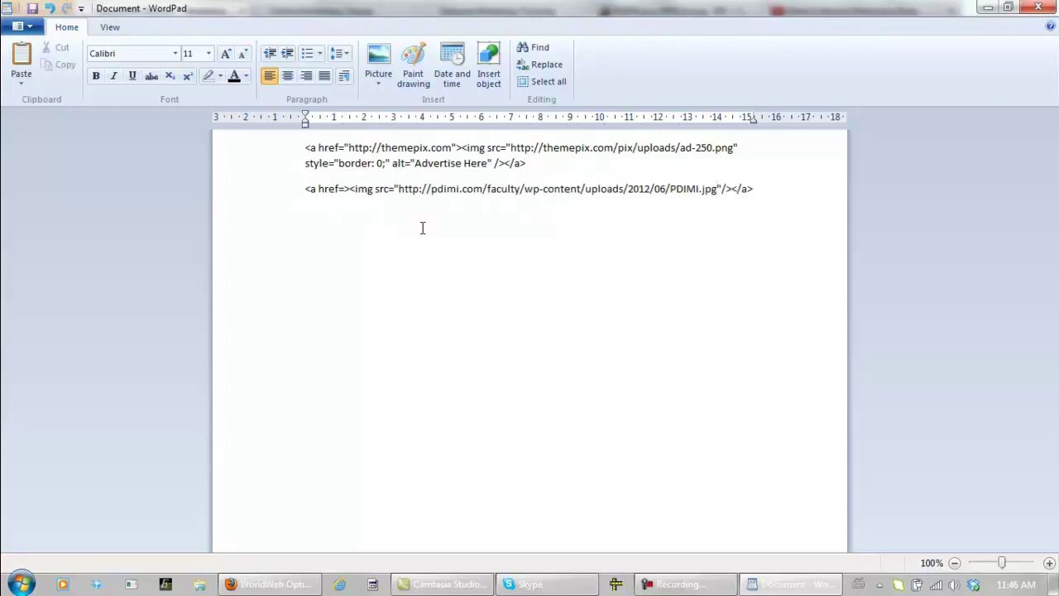
# Step: Copy the whole new banner code line that references PDIMI.jpg
pyautogui.moveTo(754, 189); pyautogui.dragTo(298, 194)
pyautogui.rightClick(338, 198)
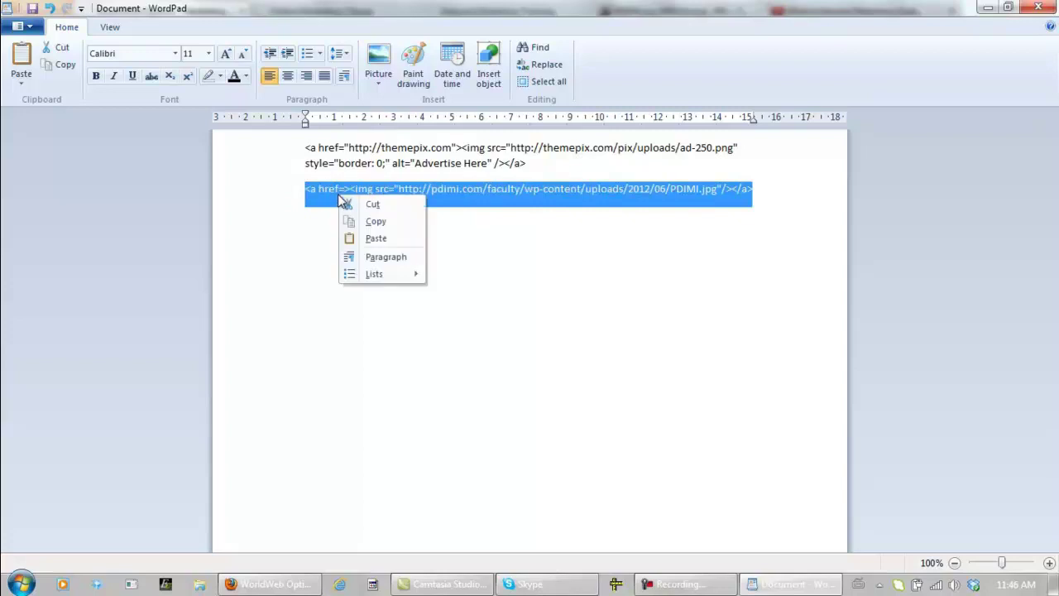
pyautogui.click(374, 222)
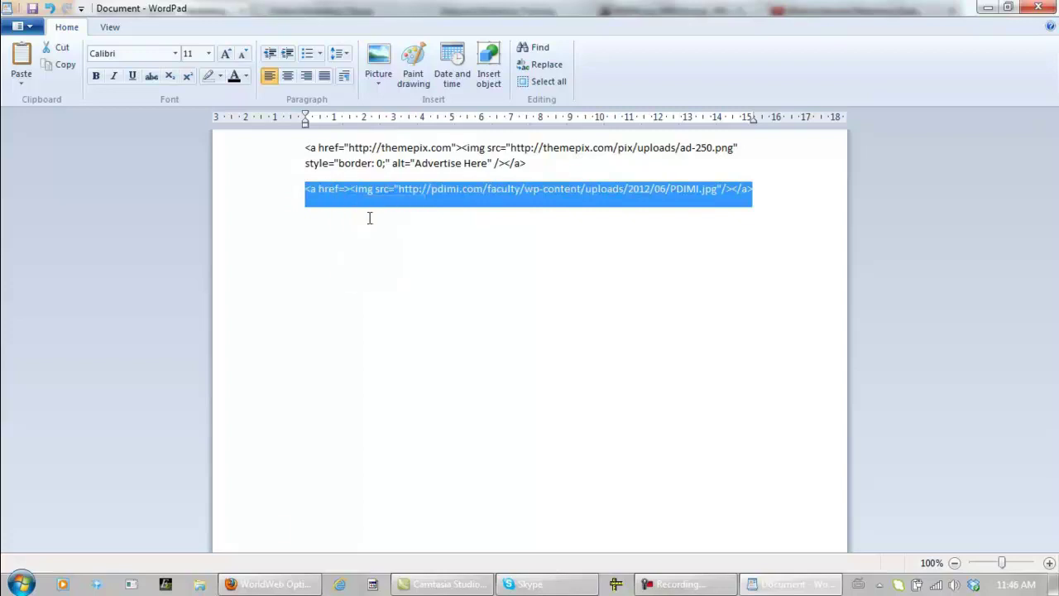
# Step: Switch to Firefox, replace the Sidebar 1 Bottom Banner code in the WorldWeb settings with the copied line, and save the changes
pyautogui.click(265, 588)
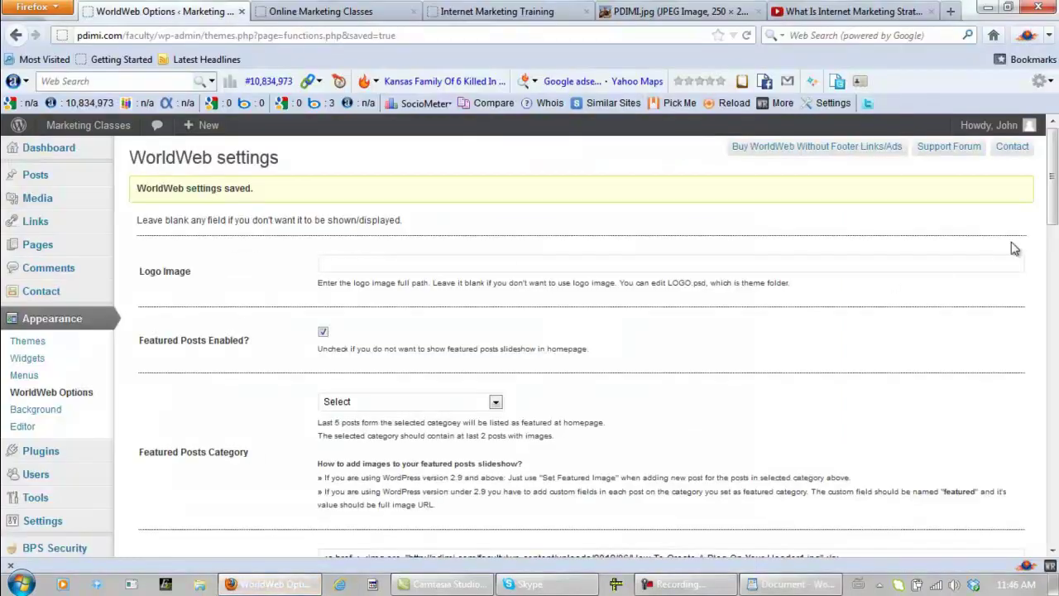
pyautogui.moveTo(1049, 192); pyautogui.dragTo(1054, 401)
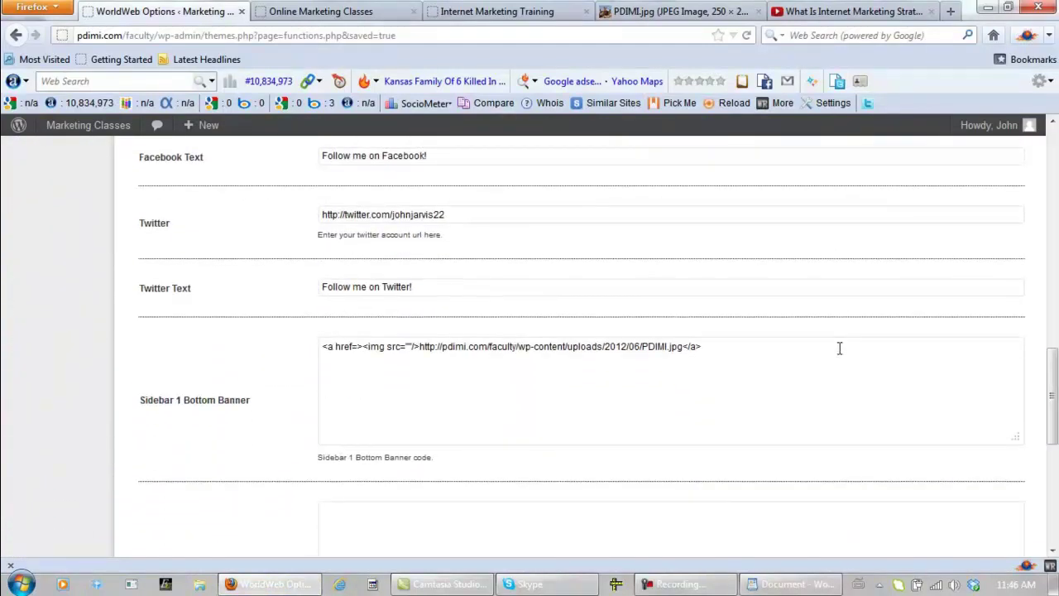
pyautogui.click(755, 348)
pyautogui.moveTo(754, 348); pyautogui.dragTo(296, 333)
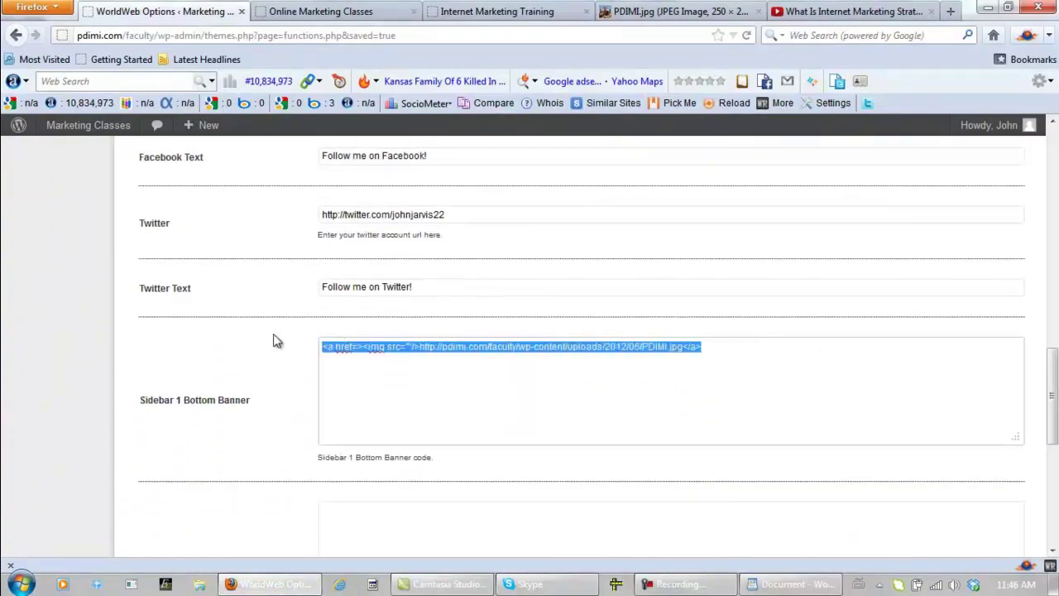
pyautogui.hotkey('ctrl', 'v')
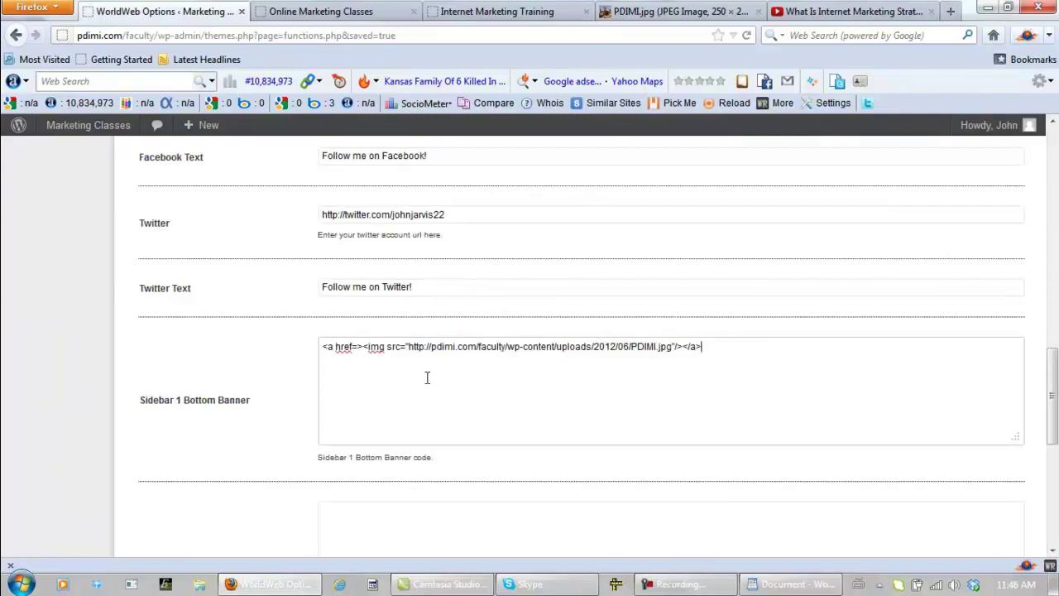
pyautogui.scroll(-8, 427, 377)
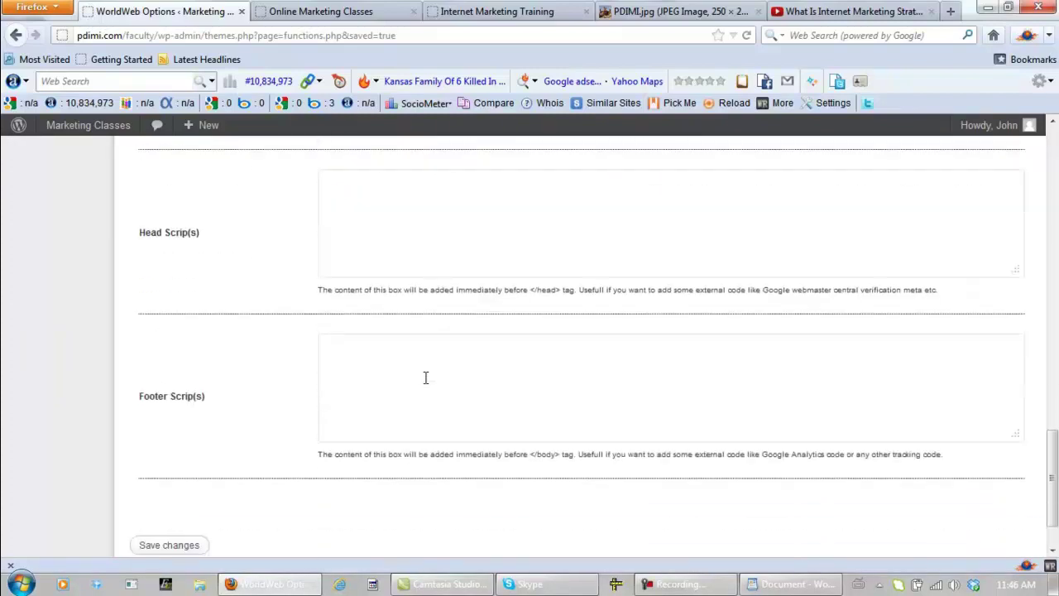
pyautogui.click(167, 483)
# Step: Reload the site's homepage and examine the banner below the Live Traffic Feed and the featured video above it
pyautogui.click(364, 12)
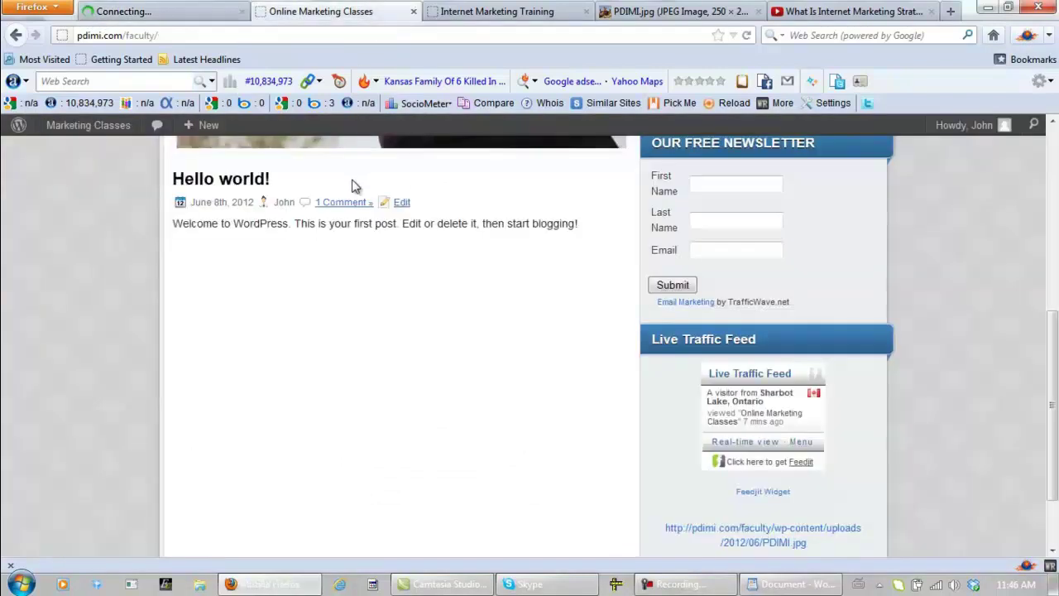
pyautogui.click(746, 35)
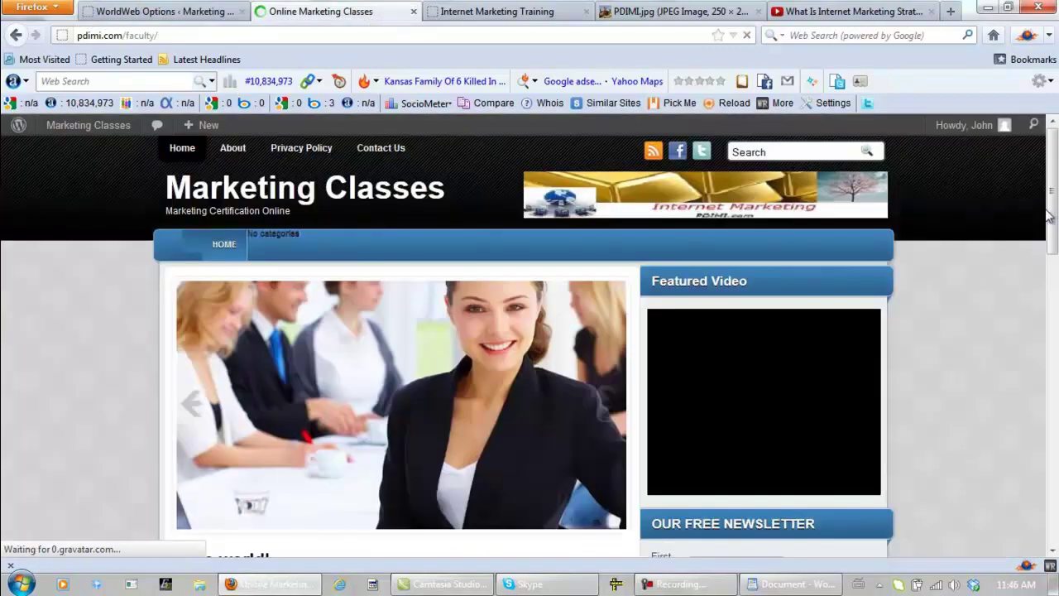
pyautogui.moveTo(1053, 178); pyautogui.dragTo(880, 421)
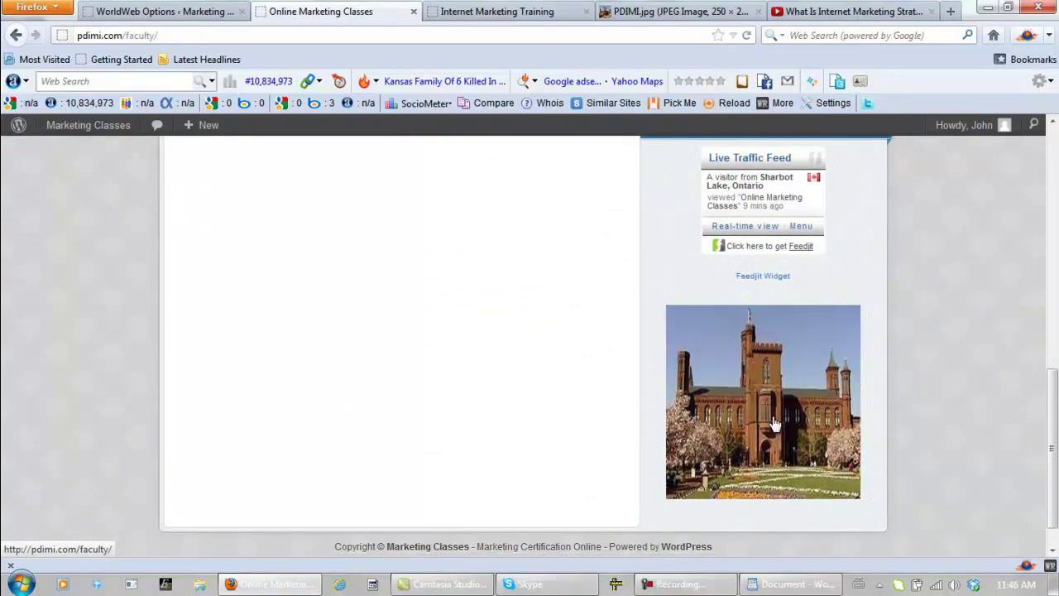
pyautogui.moveTo(1056, 400); pyautogui.dragTo(1056, 169)
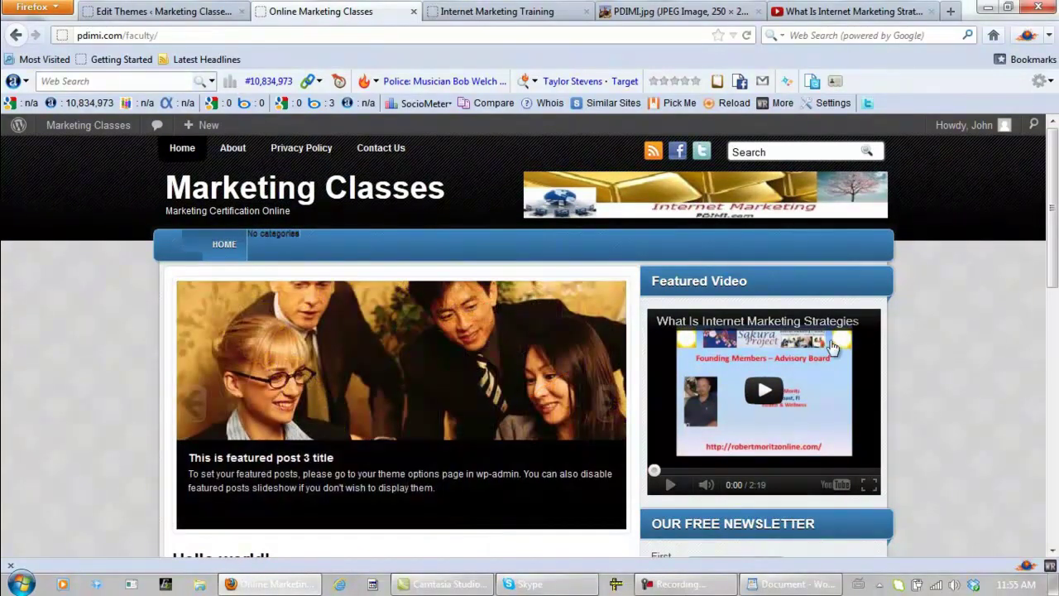
# Step: View the Sakura Founders site from its footer up to its header, then compare it with the Marketing Classes homepage
pyautogui.click(510, 18)
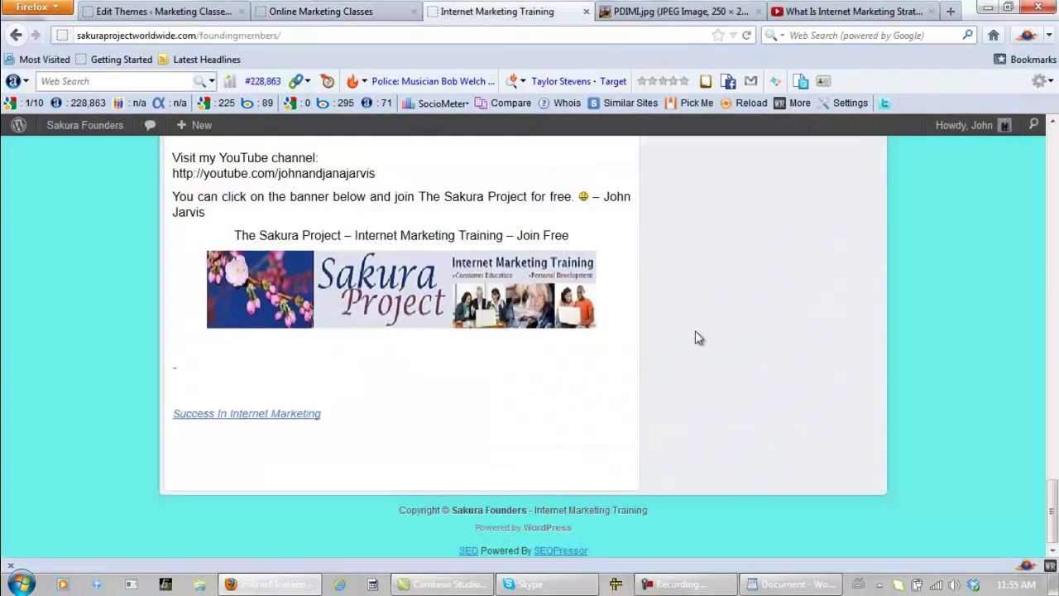
pyautogui.scroll(5, 761, 361)
pyautogui.scroll(8, 767, 357)
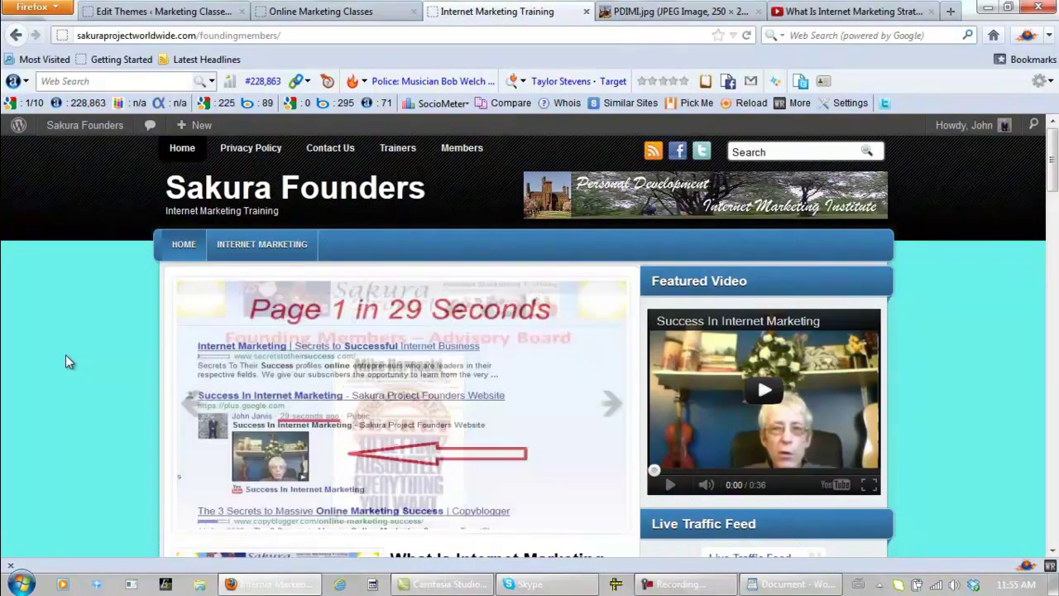
pyautogui.click(310, 10)
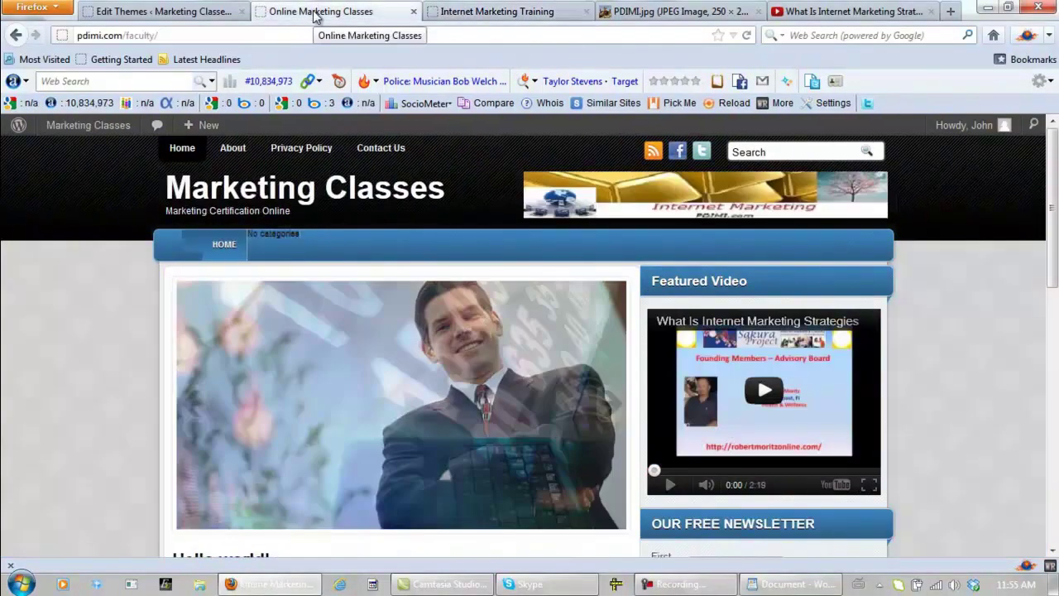
pyautogui.scroll(-2, 106, 371)
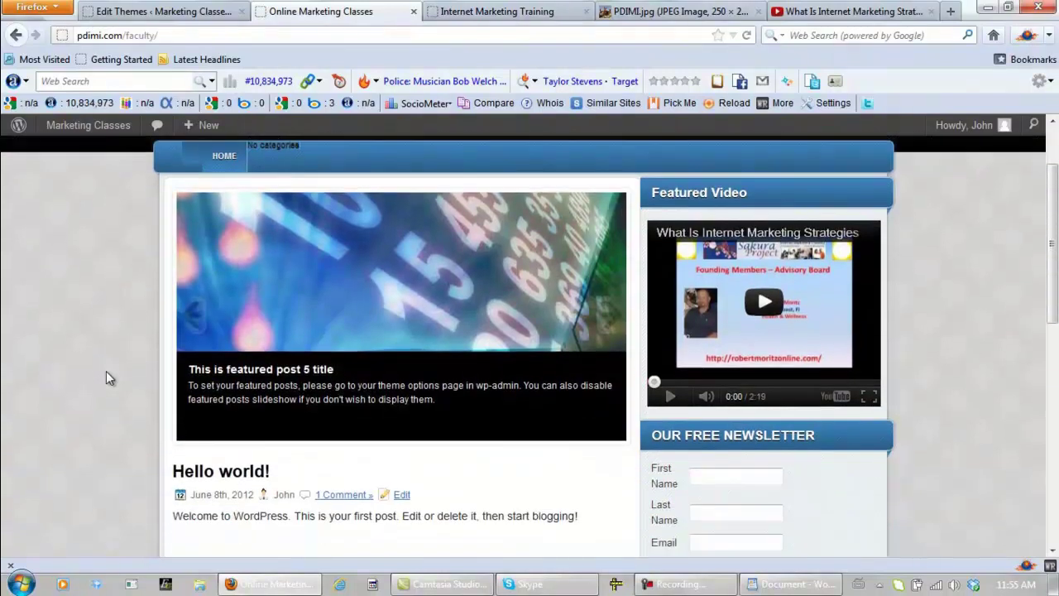